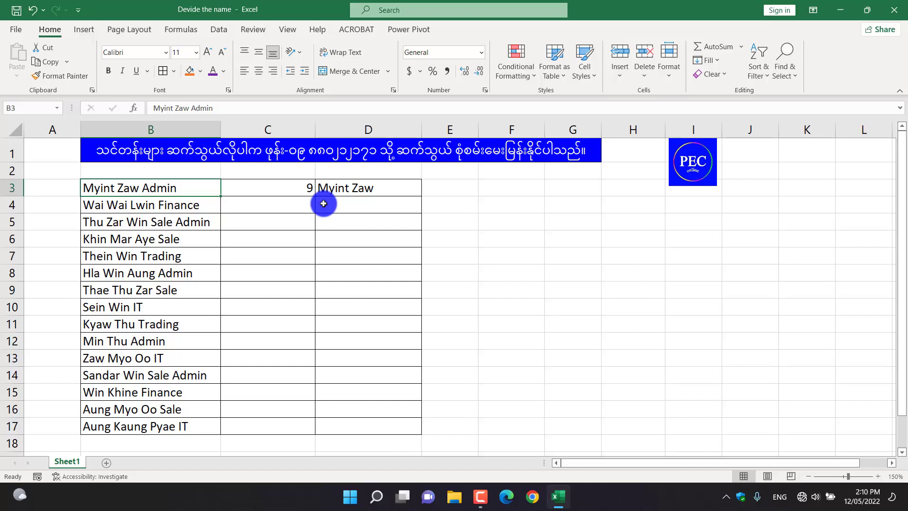
Step: Compare the sorting options offered for the numeric cell C3 and for the text range B3:B17
left_click(294, 189)
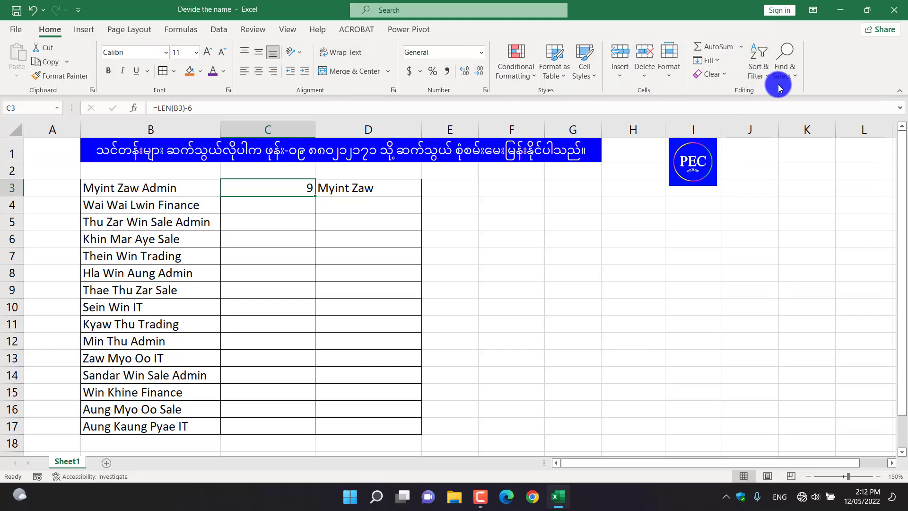
left_click(761, 70)
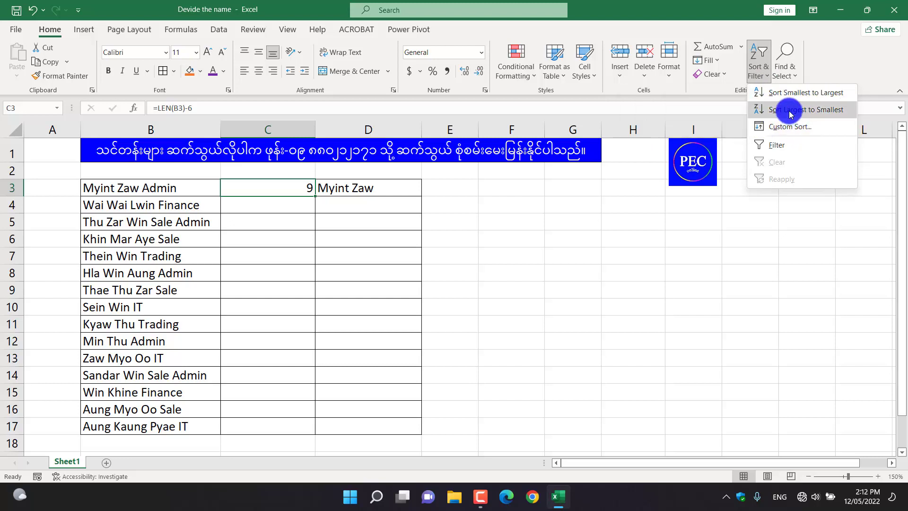
left_click(539, 276)
left_click_drag(145, 184, 148, 422)
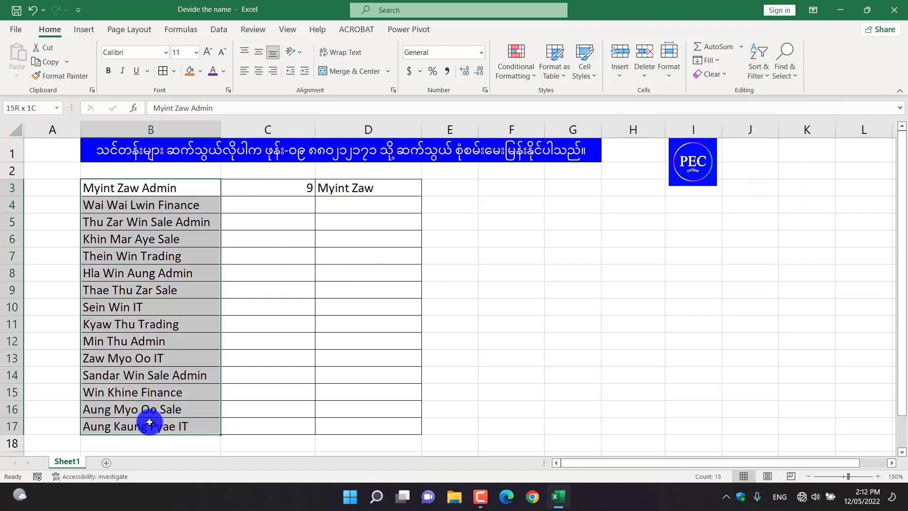
left_click(761, 70)
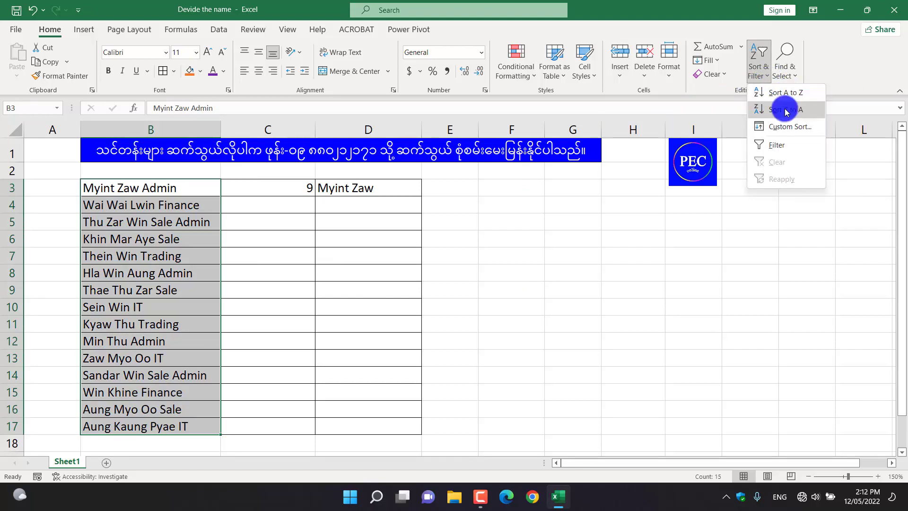
left_click(729, 245)
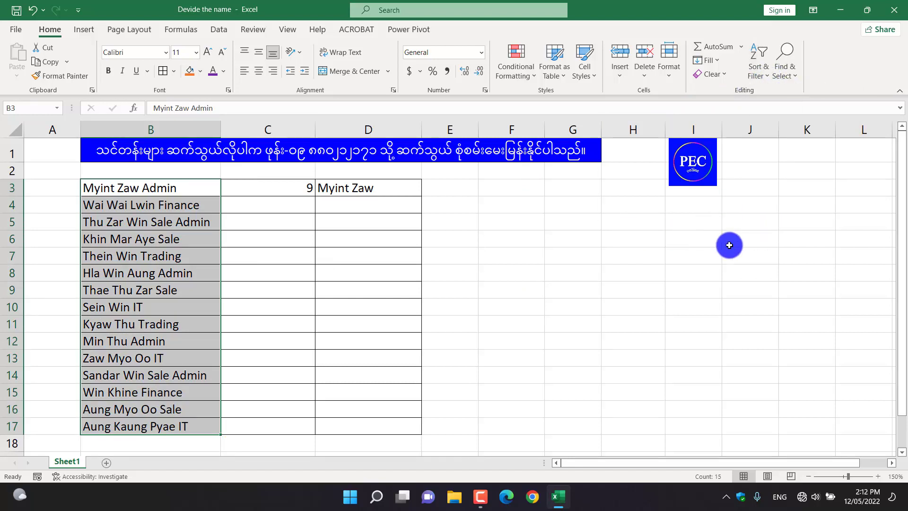
left_click(544, 255)
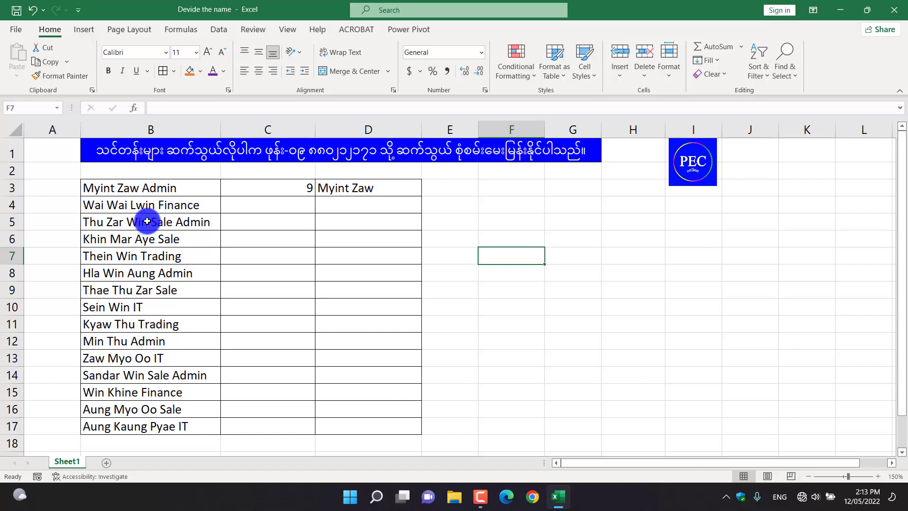
Step: Open a custom sort for B3:B17, continuing with the current selection only
left_click_drag(152, 187, 161, 418)
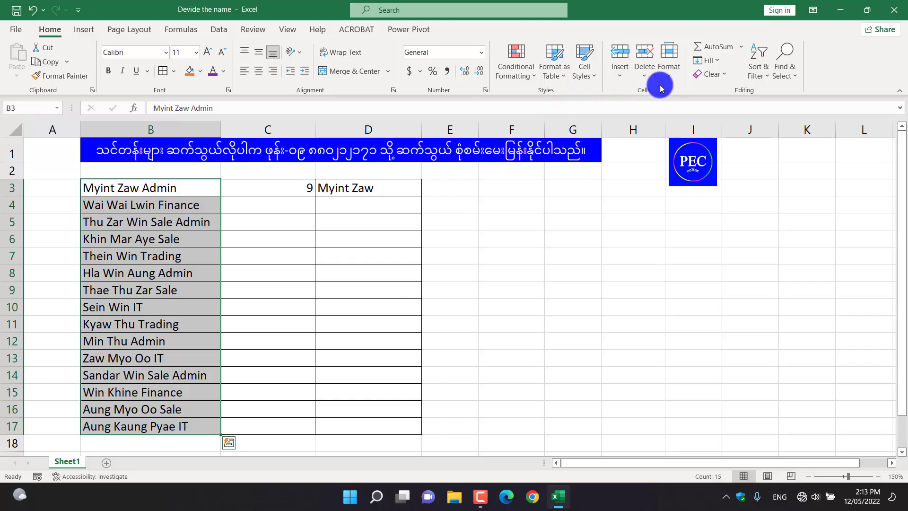
left_click(767, 78)
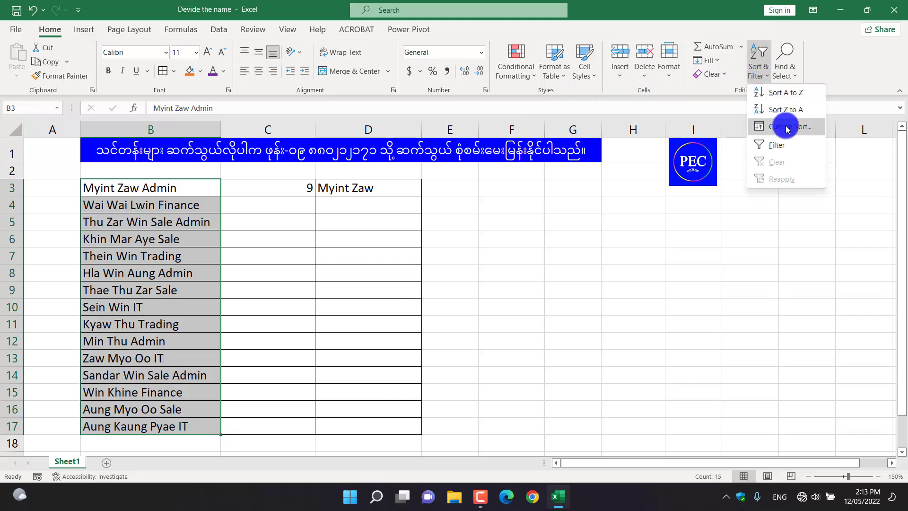
left_click(783, 124)
left_click(428, 246)
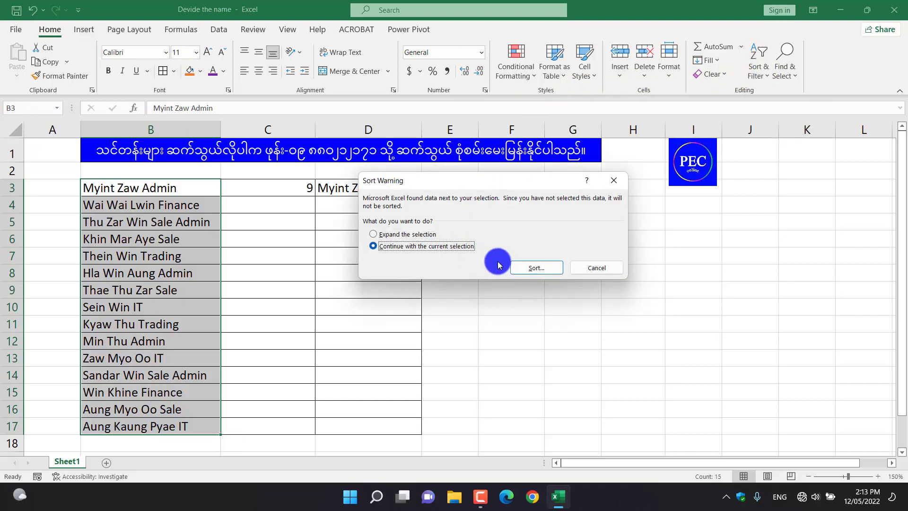
left_click(520, 267)
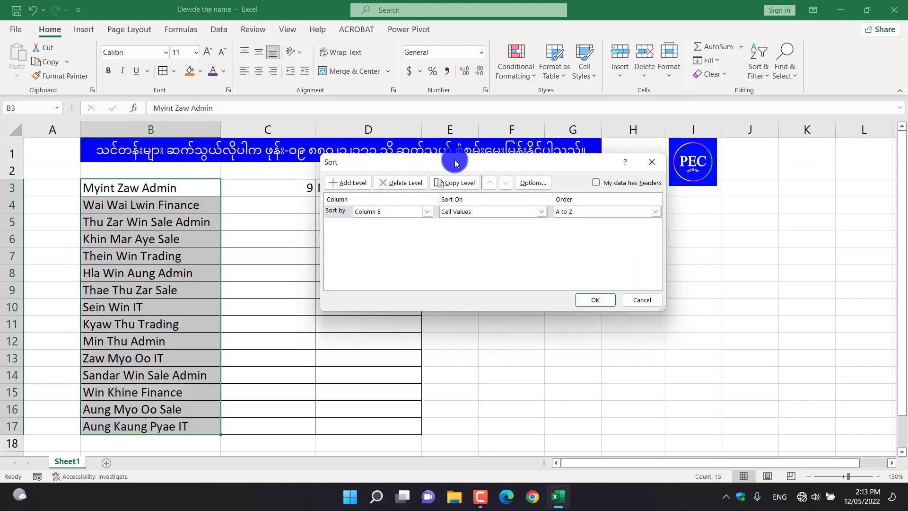
left_click_drag(455, 163, 388, 139)
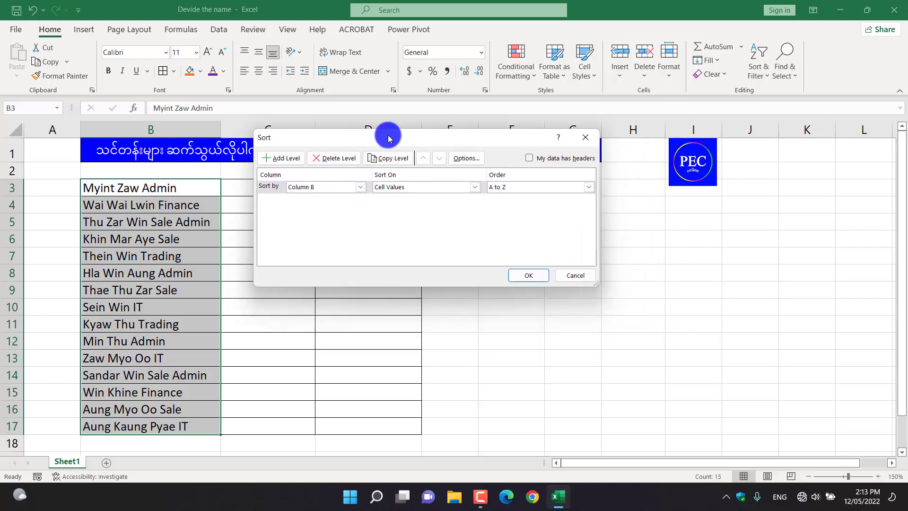
Step: Examine the column, Sort On and Order choices of the custom sort and cancel it without sorting
left_click(363, 187)
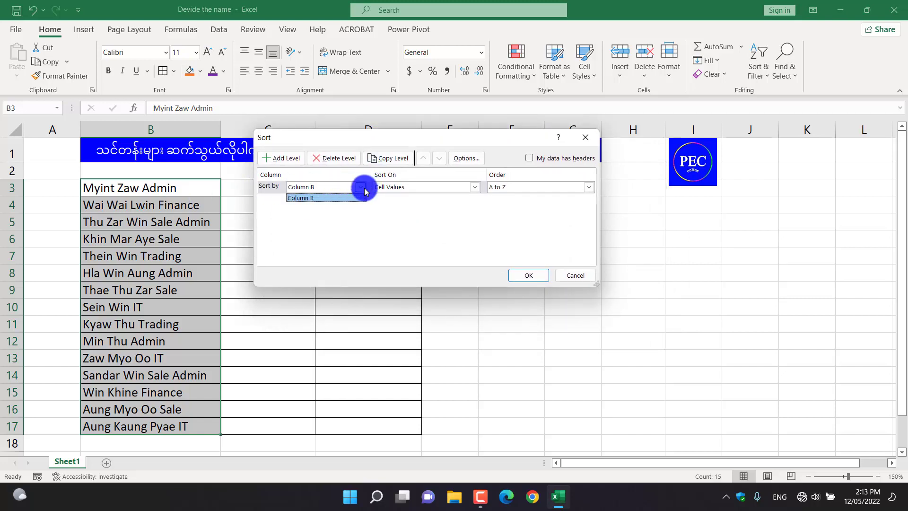
left_click(360, 197)
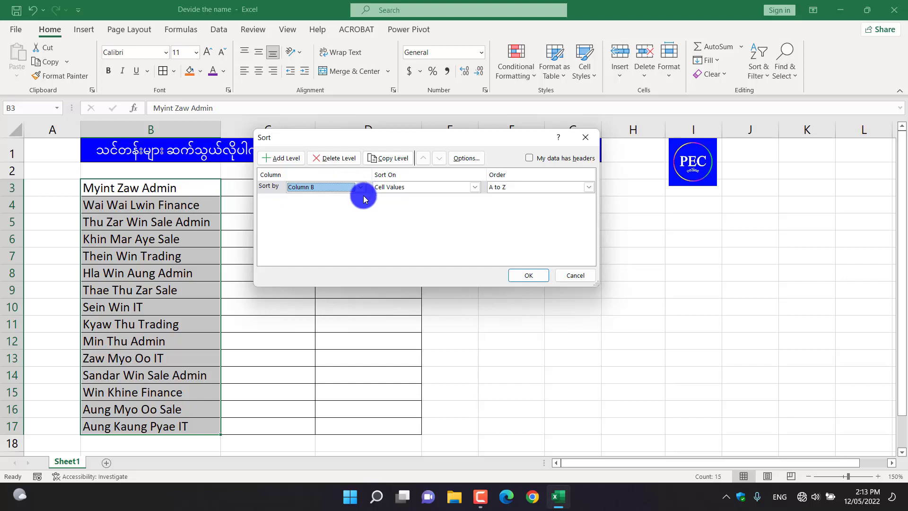
left_click(475, 187)
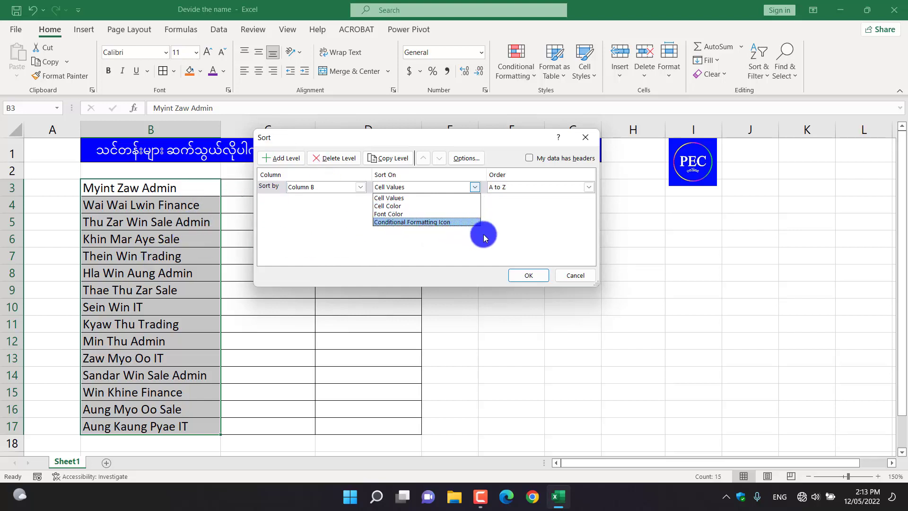
left_click(589, 189)
left_click(590, 189)
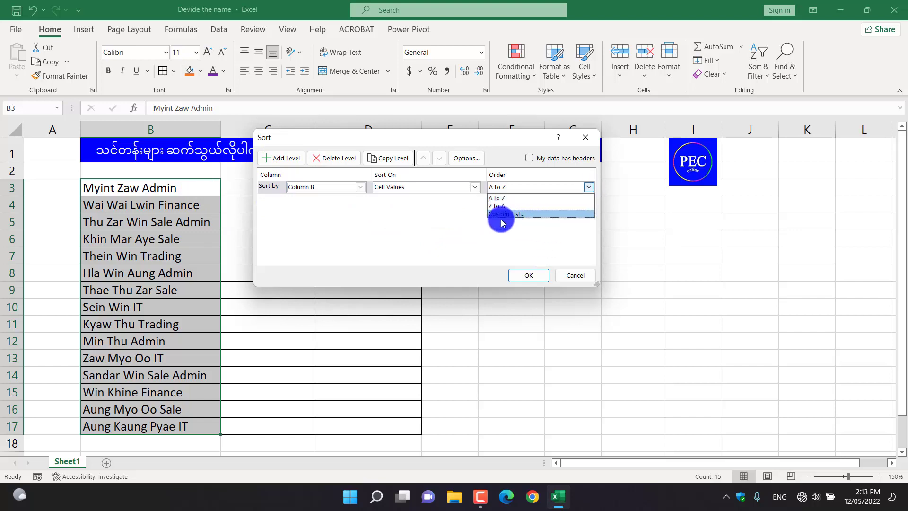
left_click(587, 276)
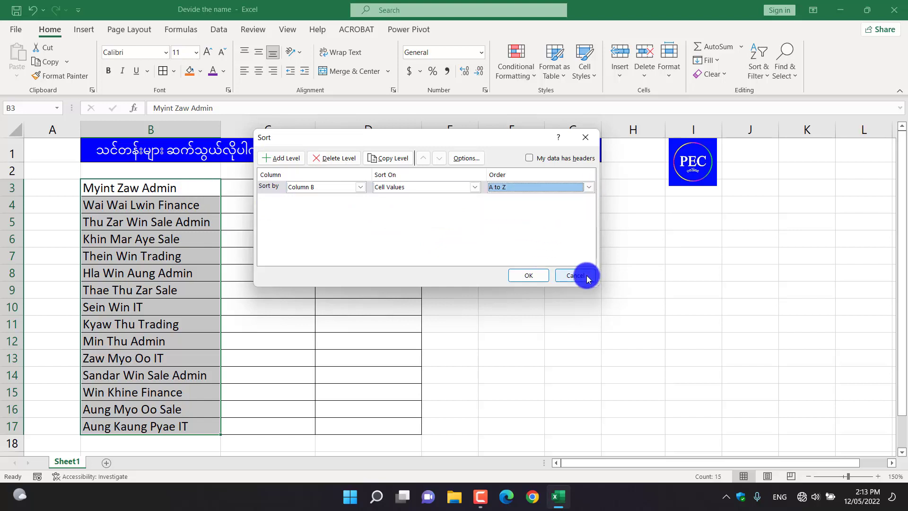
left_click(586, 278)
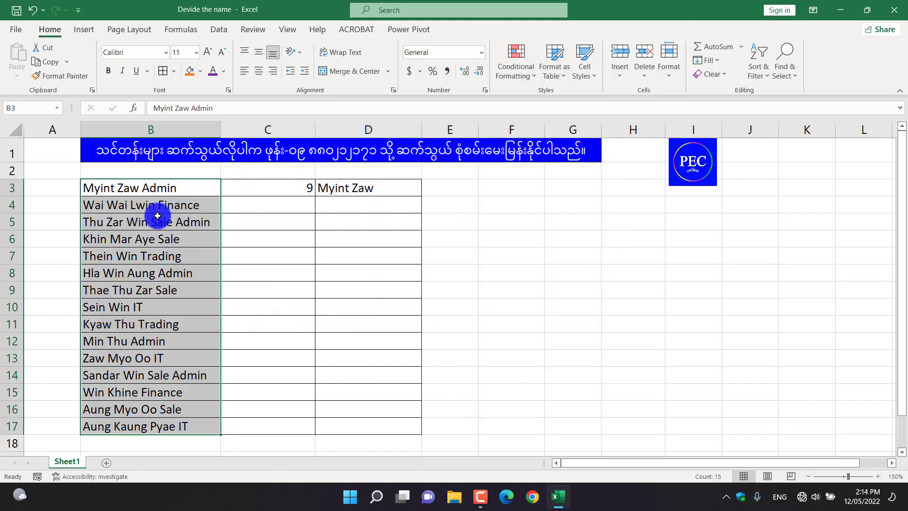
Step: Colour the word "Admin" purple in cells B3 and B8, leaving the rest of each cell's text black
left_click(179, 216)
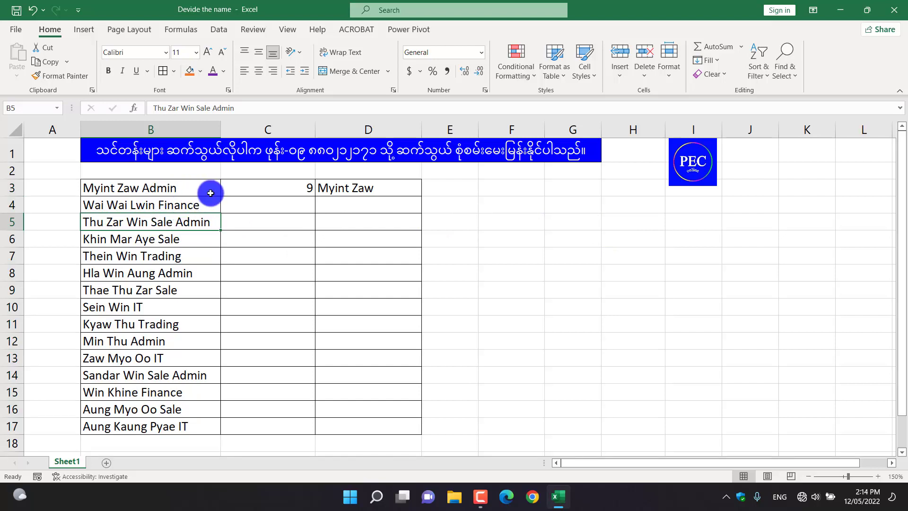
left_click(179, 190)
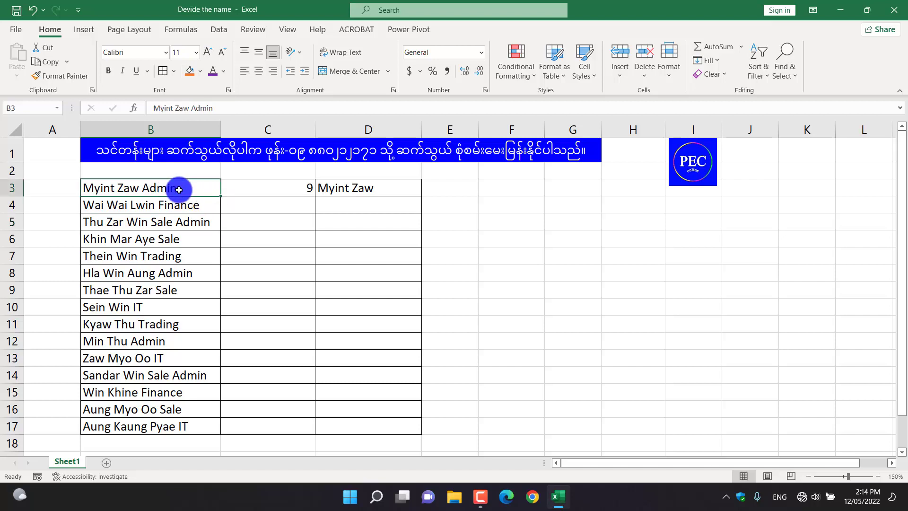
double_click(158, 192)
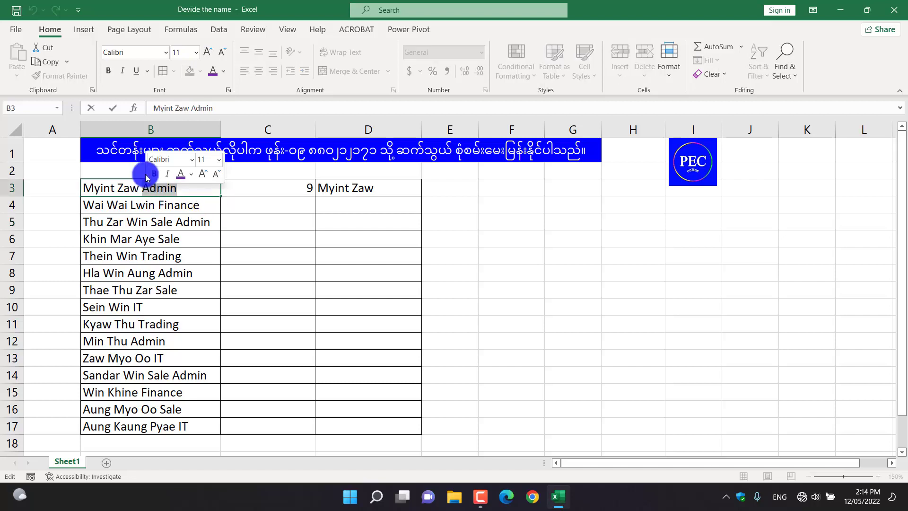
left_click(213, 71)
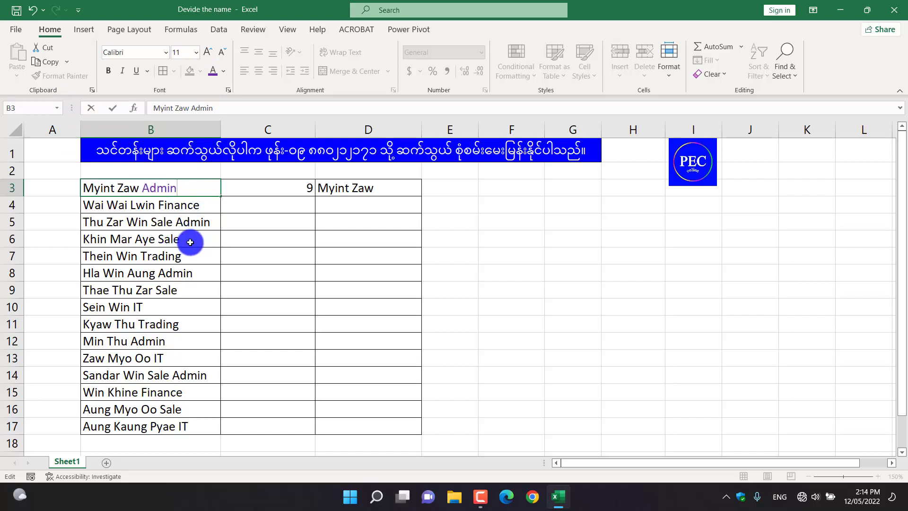
left_click(196, 275)
left_click_drag(196, 274, 164, 277)
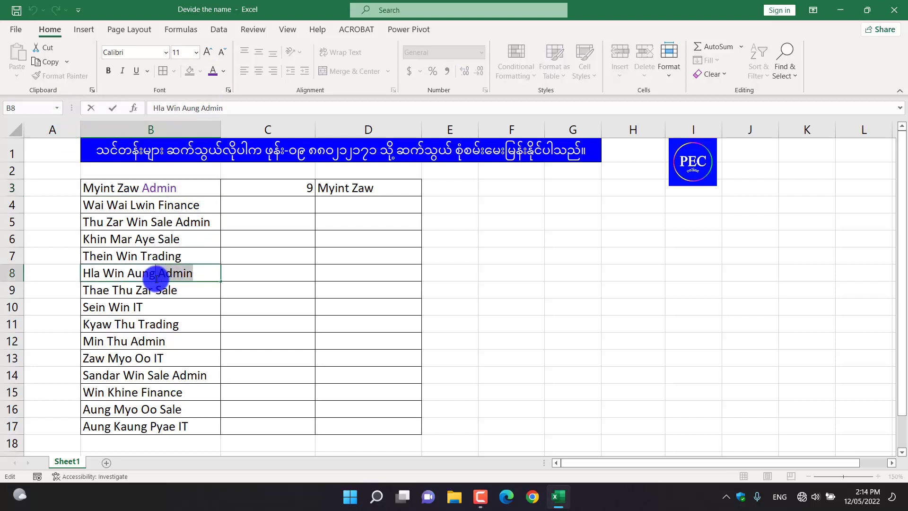
left_click(191, 263)
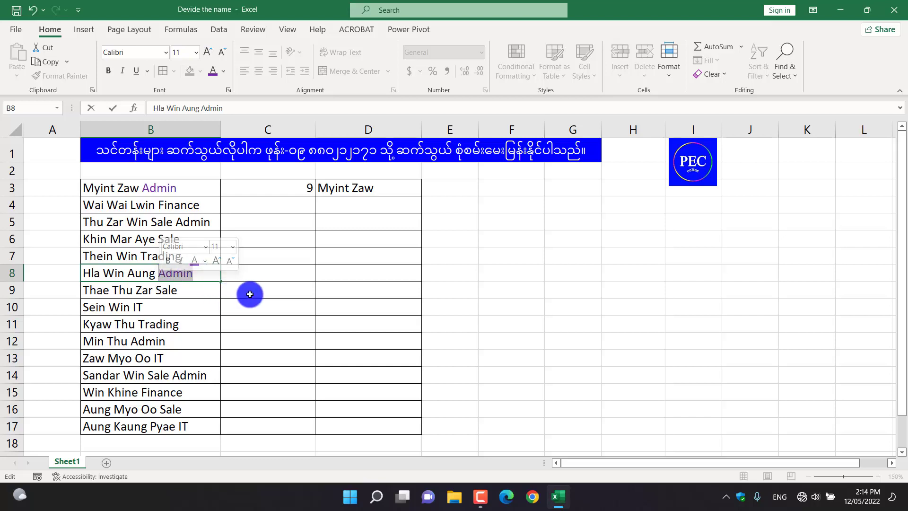
left_click(251, 294)
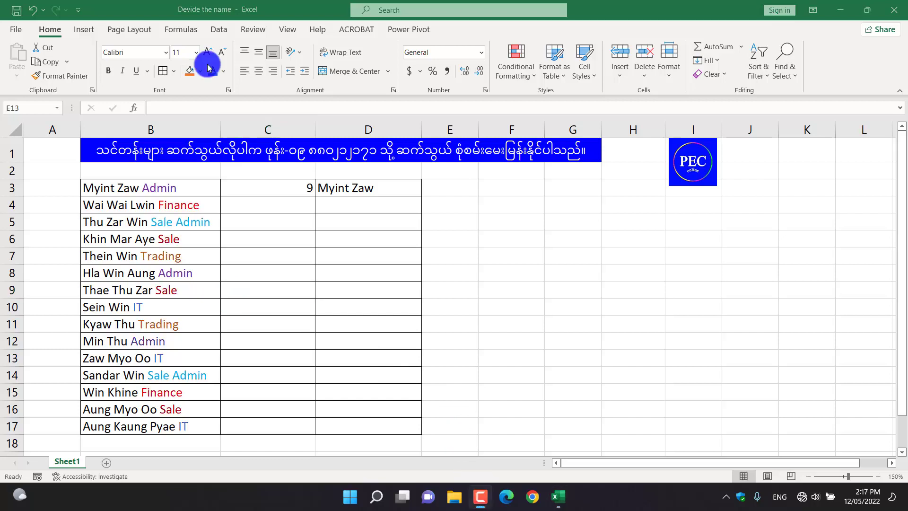
Step: Custom sort the range B3:C17 by Column B on Font Color, with the blue font on top
left_click(256, 295)
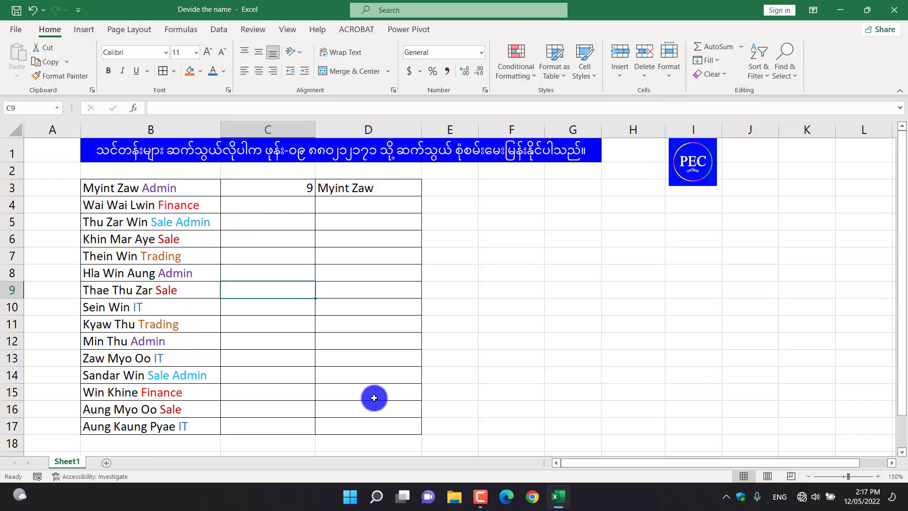
left_click_drag(123, 186, 273, 428)
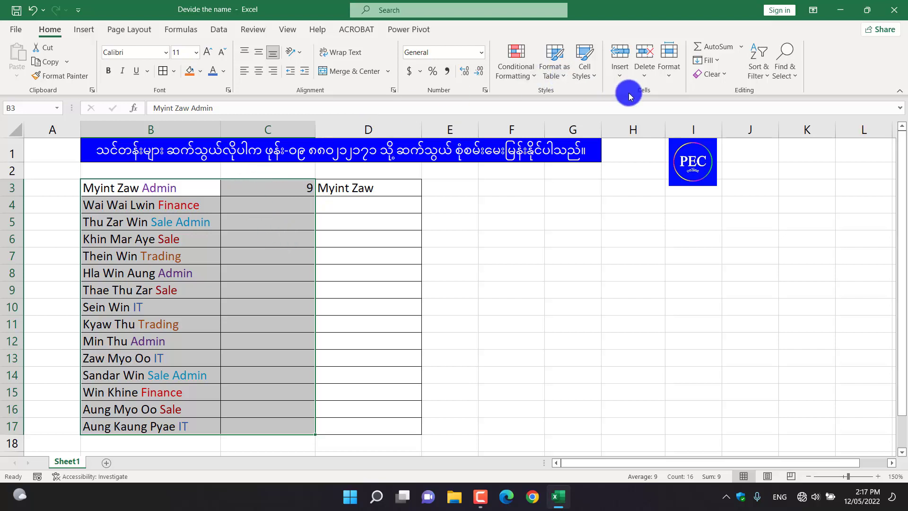
left_click(770, 80)
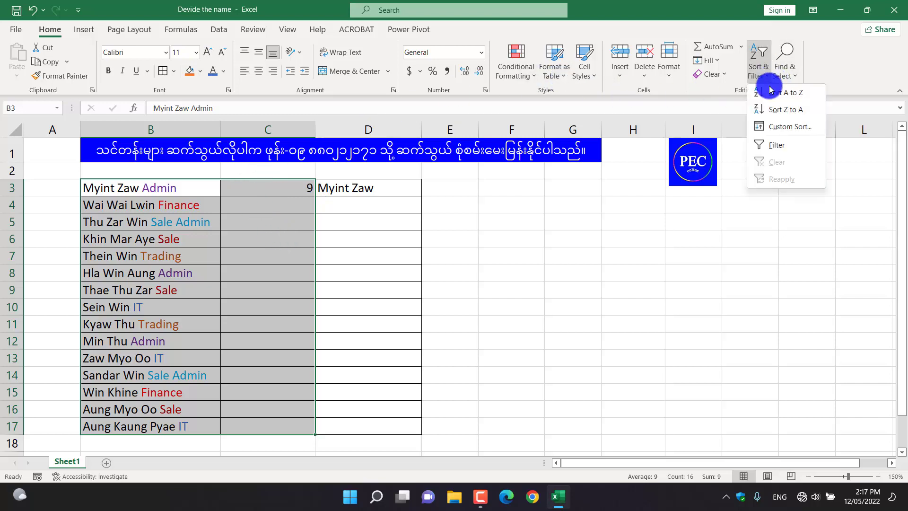
left_click(787, 126)
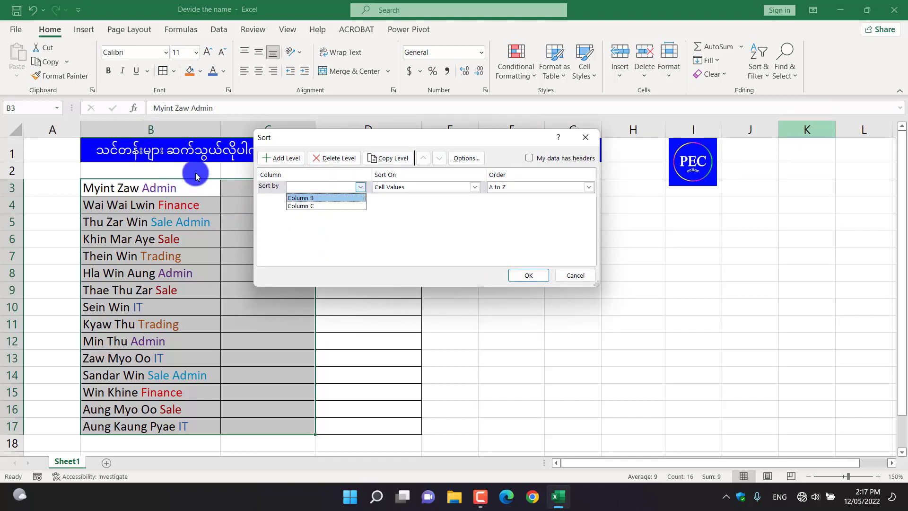
left_click(297, 198)
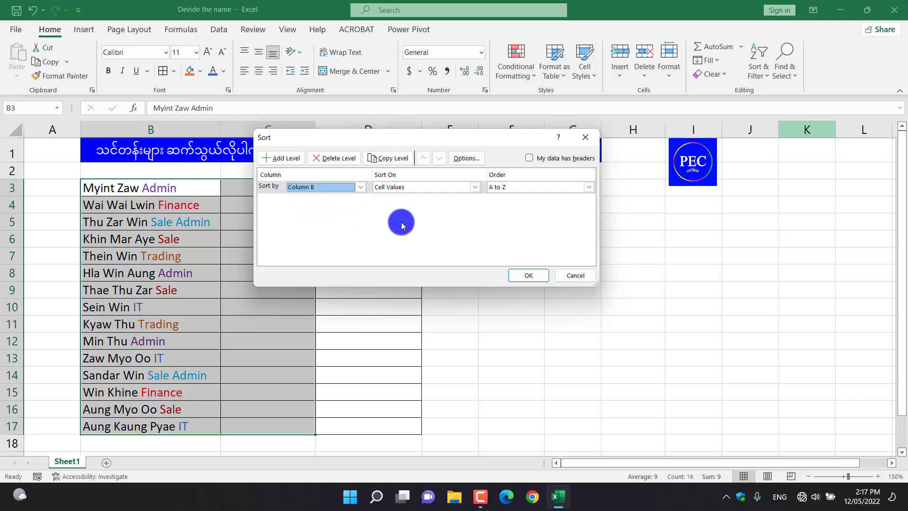
left_click(474, 188)
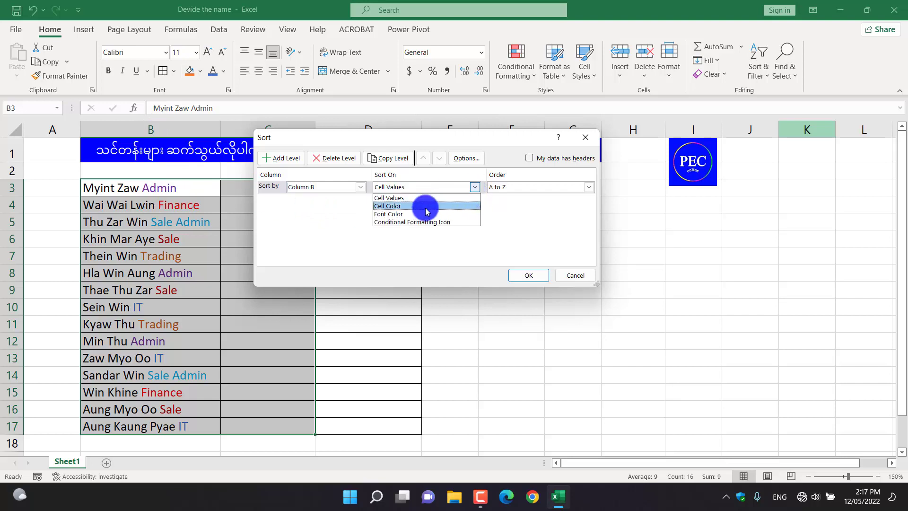
left_click(400, 215)
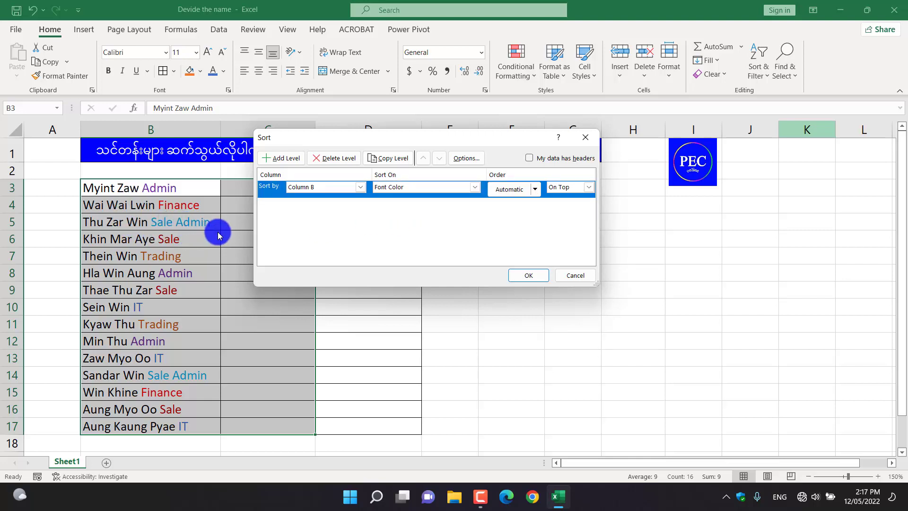
left_click(535, 189)
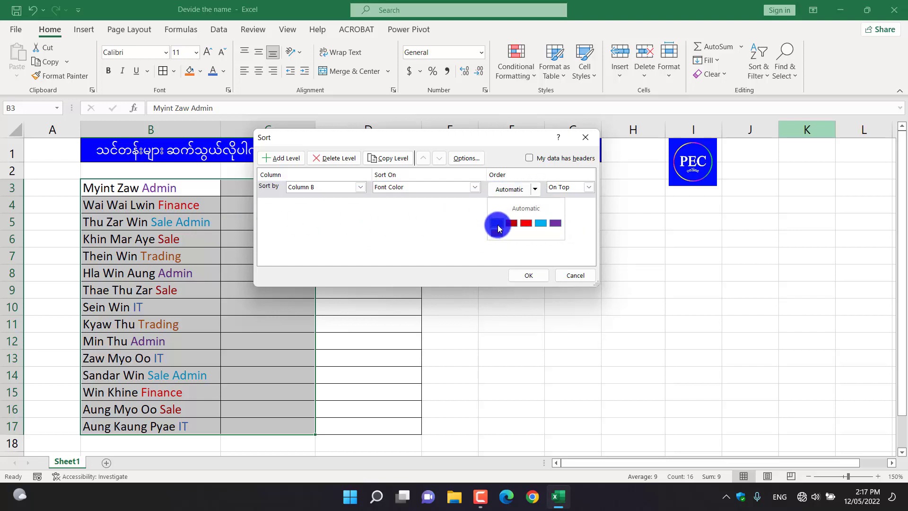
left_click(498, 225)
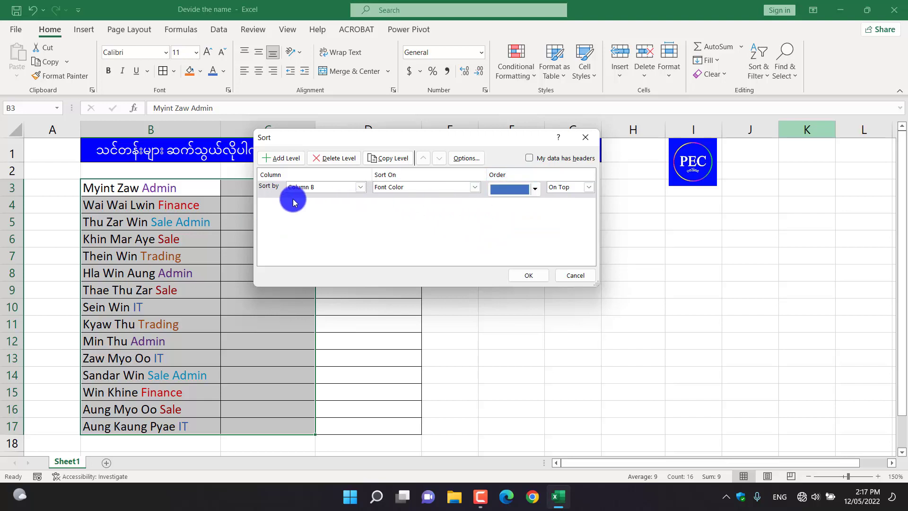
left_click(532, 278)
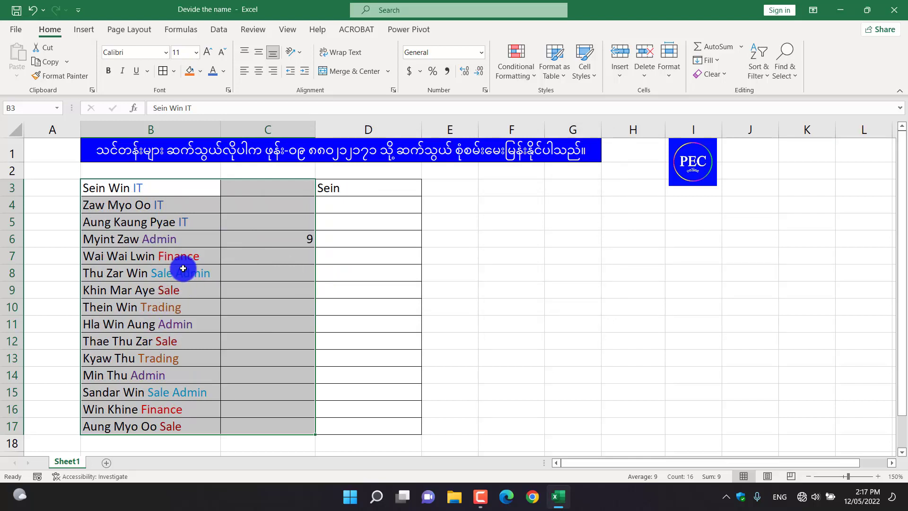
Step: Custom sort B3:C17 by Column B on Font Color, with the orange font on top
left_click(768, 81)
left_click(781, 125)
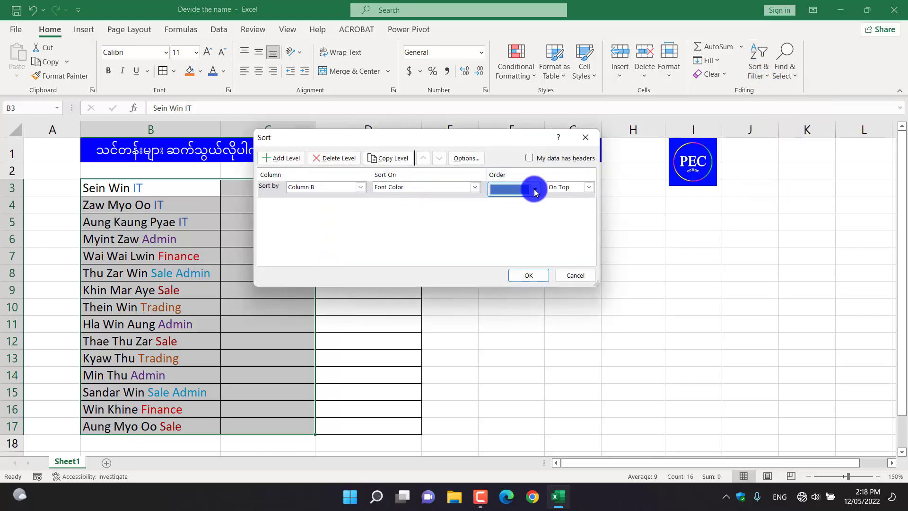
left_click(535, 190)
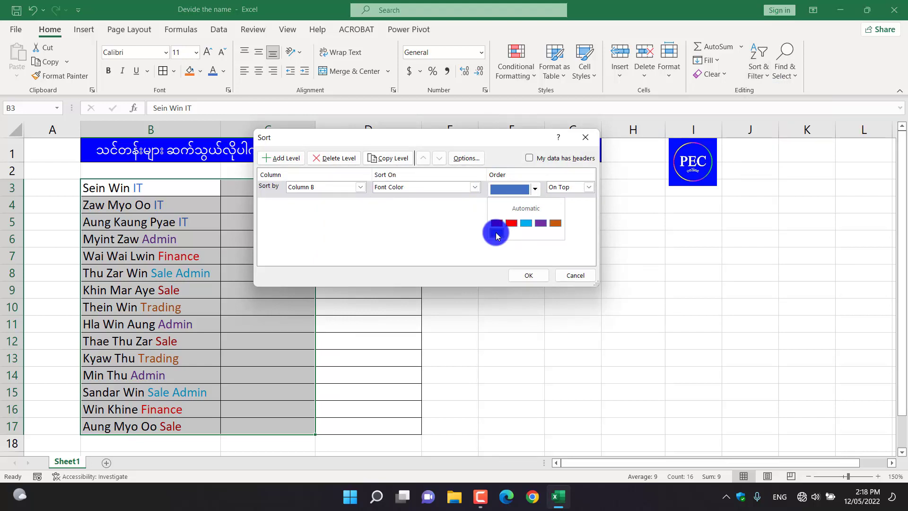
left_click(557, 224)
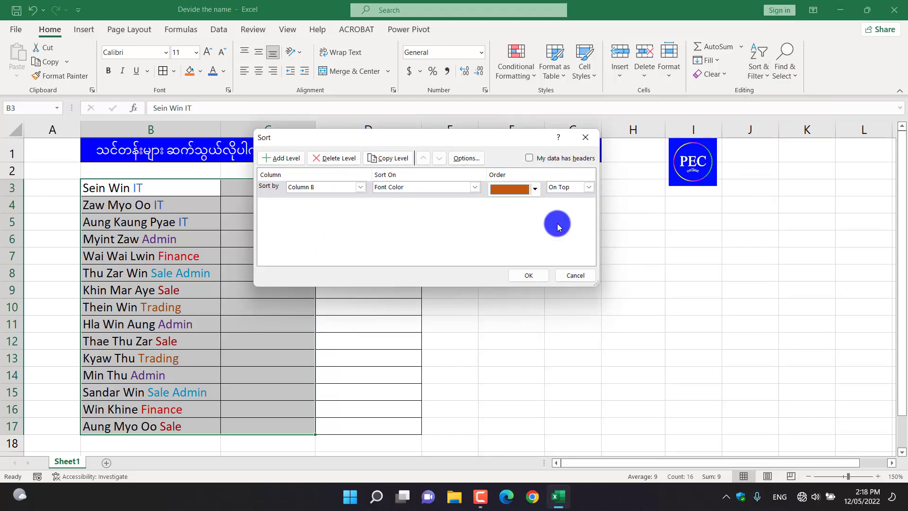
left_click(528, 275)
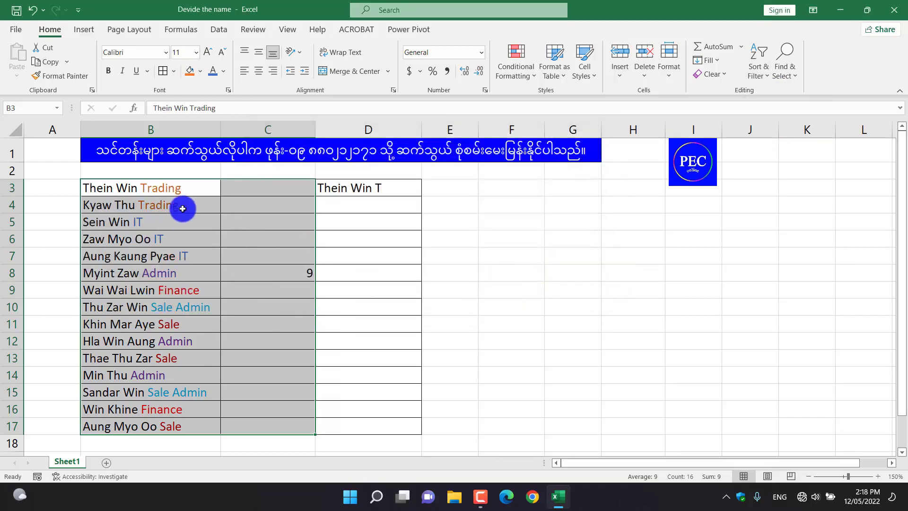
Step: Custom sort B3:C17 by Column B on Font Color, with the purple font on top
left_click(761, 69)
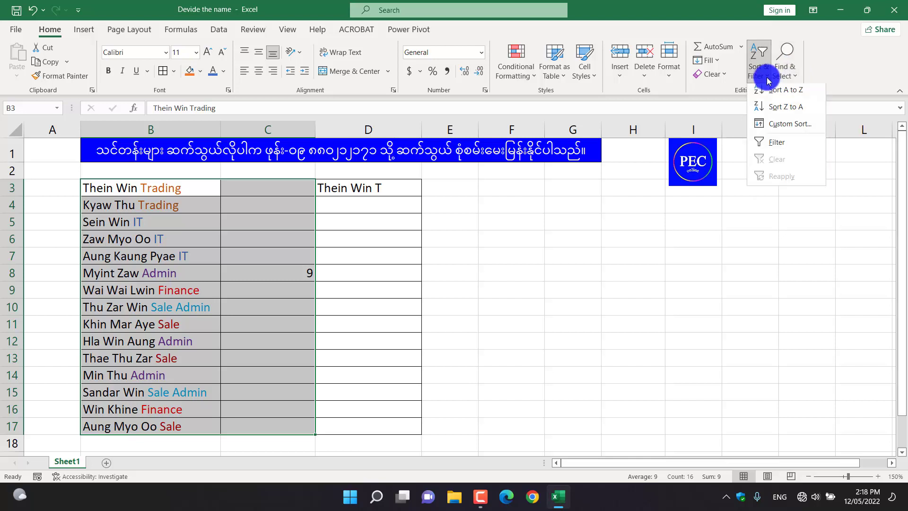
left_click(794, 128)
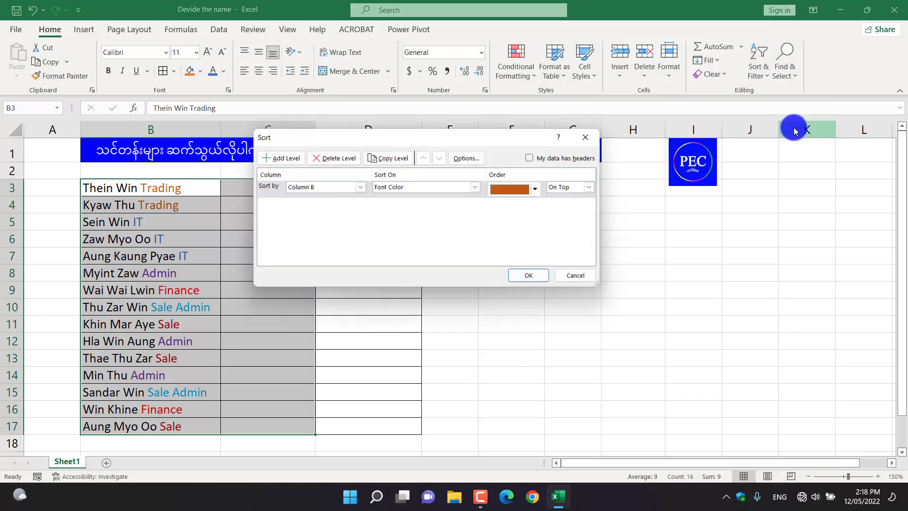
left_click(540, 189)
left_click(540, 190)
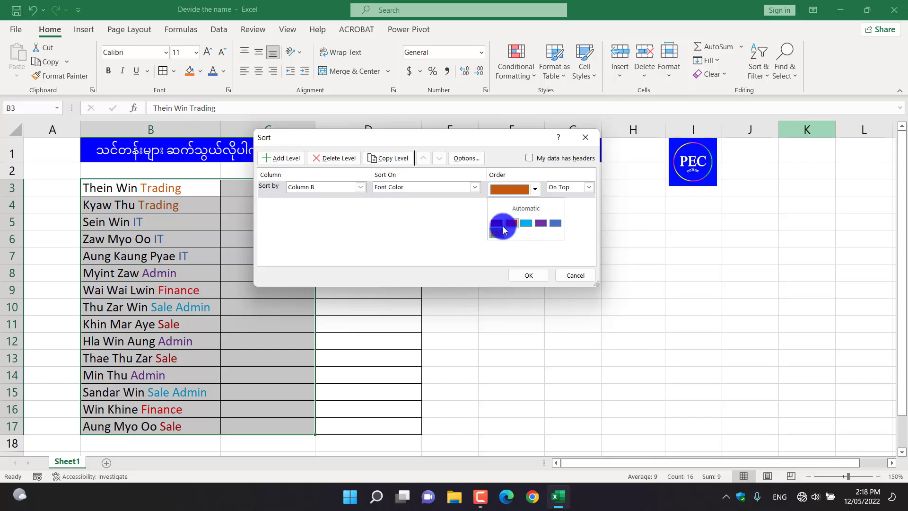
left_click(542, 223)
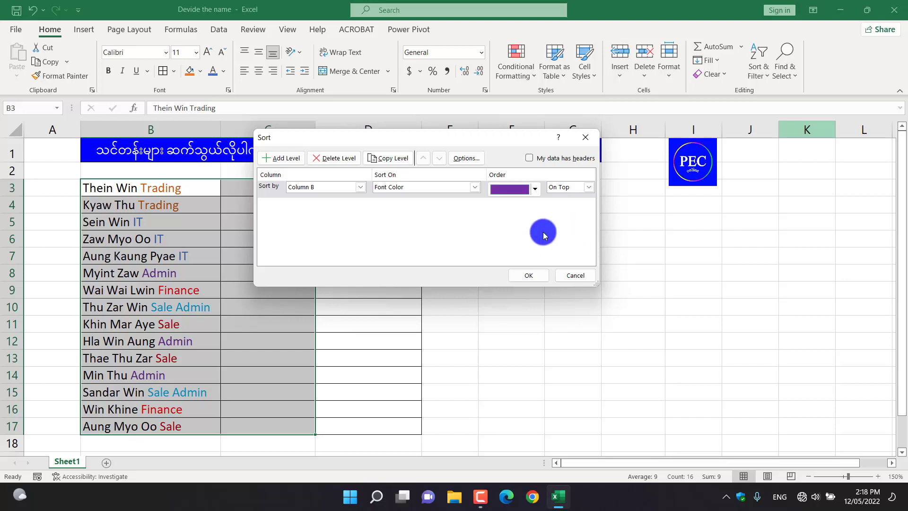
left_click(533, 274)
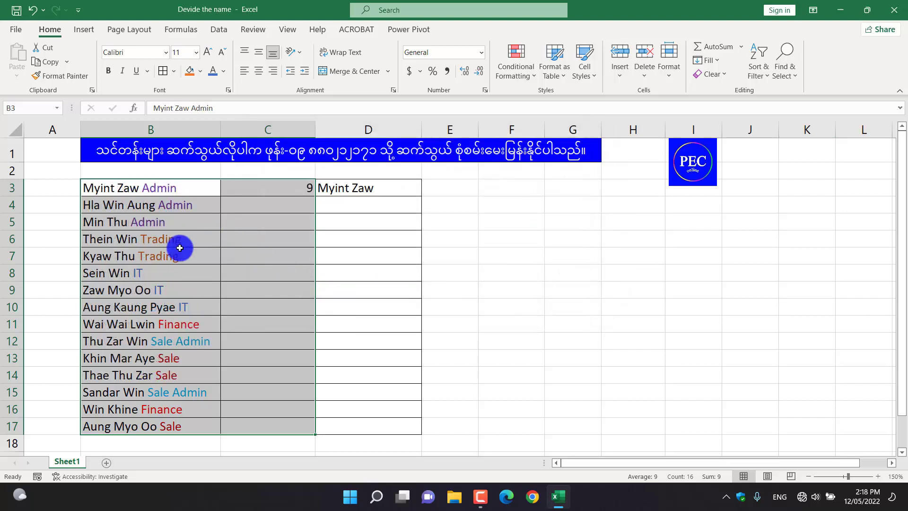
Step: Custom sort B3:C17 by Column B on Font Color, with the light blue font, RGB(0, 176, 240), on top
left_click(766, 79)
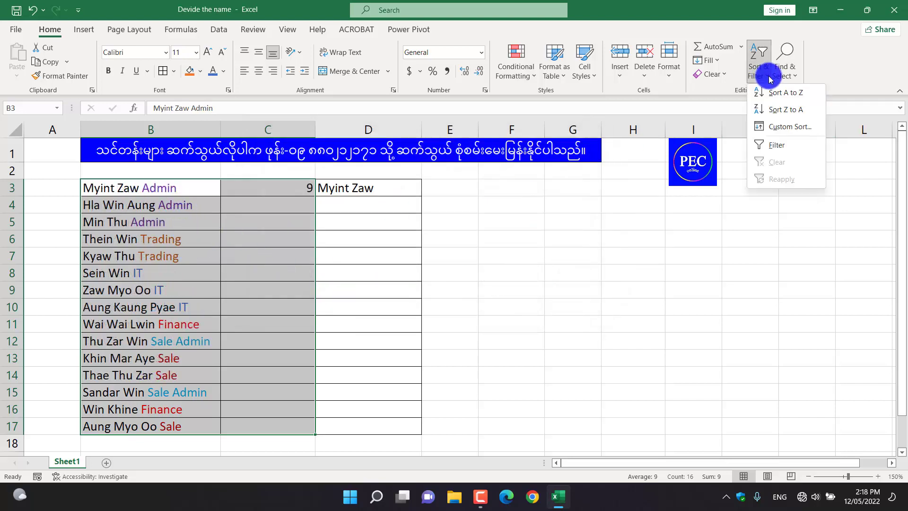
left_click(786, 126)
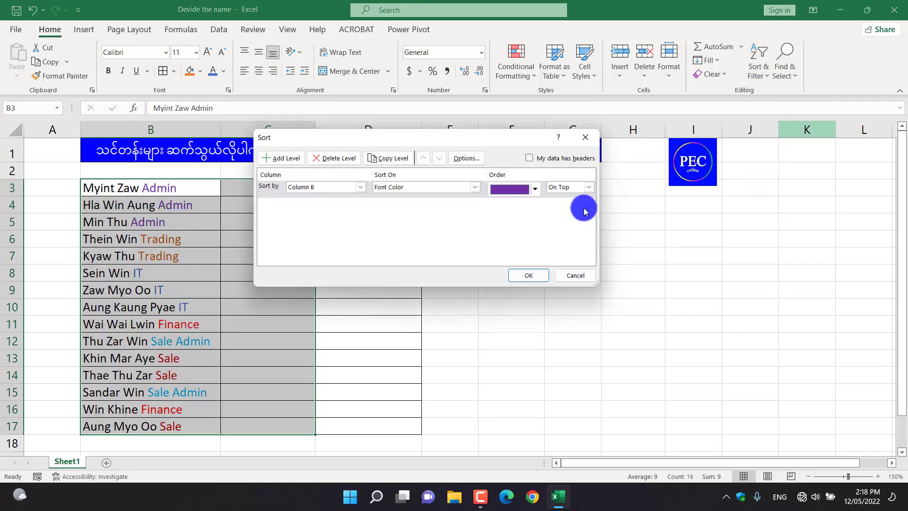
left_click(534, 188)
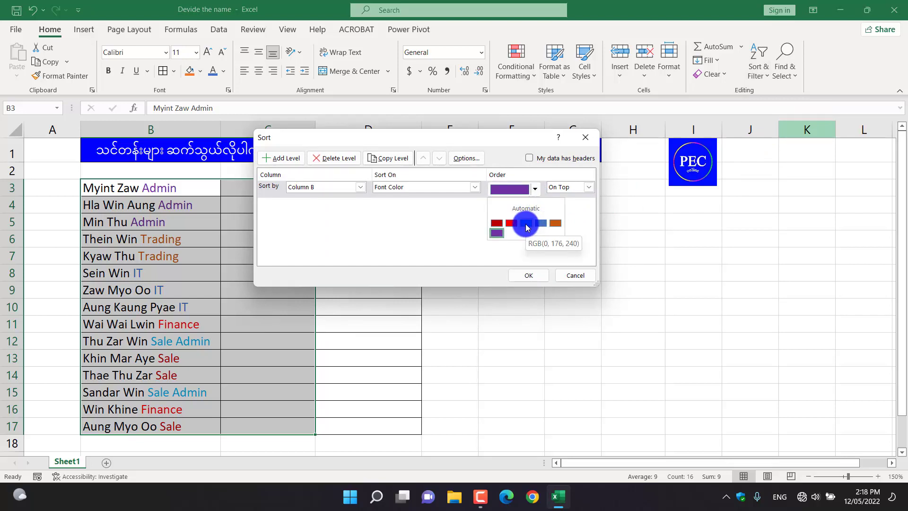
left_click(526, 223)
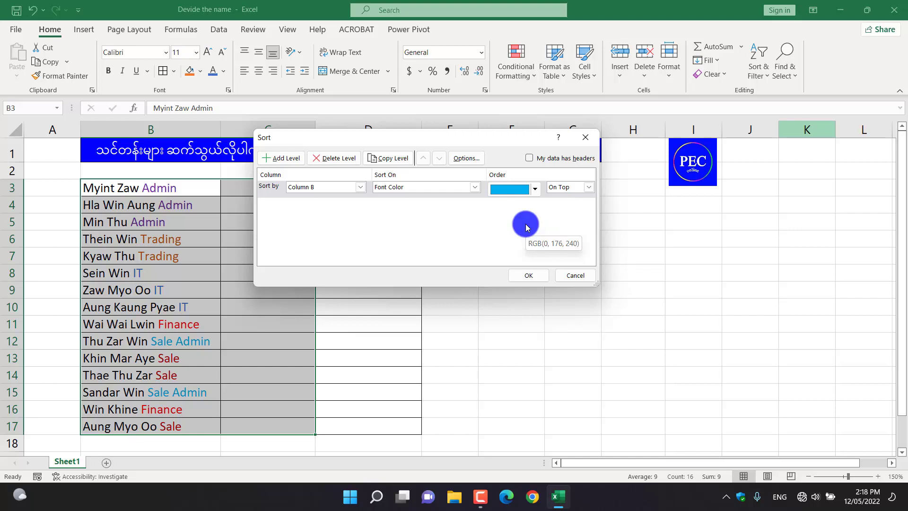
left_click(528, 276)
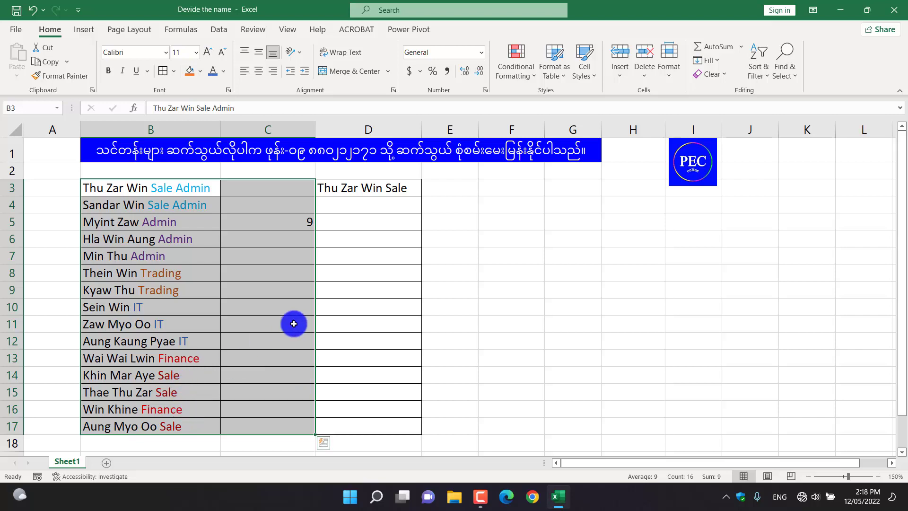
Step: Custom sort B3:C17 by Column B on Font Color, with the dark red font on top, and deselect the range
left_click(764, 78)
left_click(783, 128)
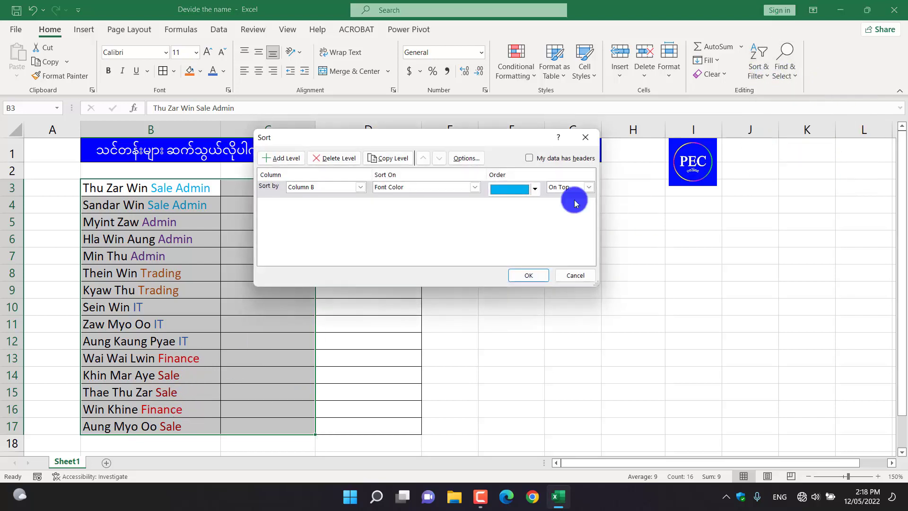
left_click(535, 191)
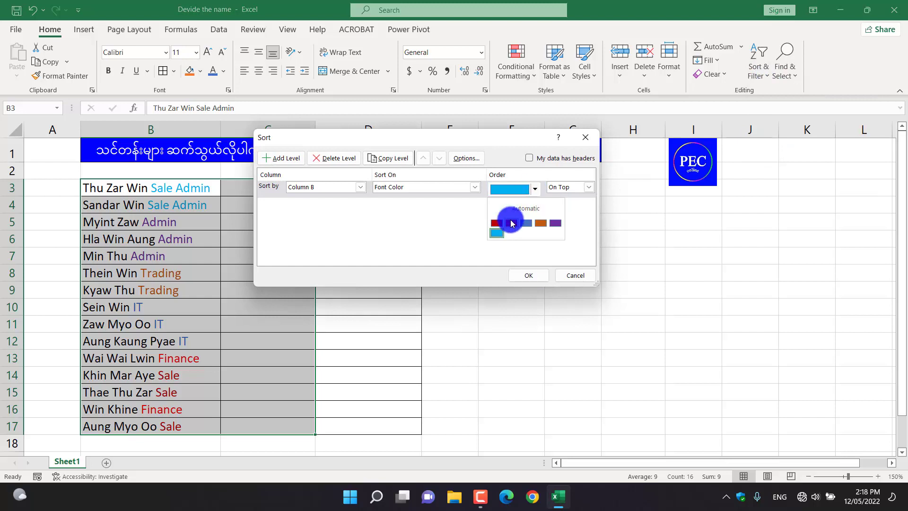
left_click(500, 225)
left_click(524, 275)
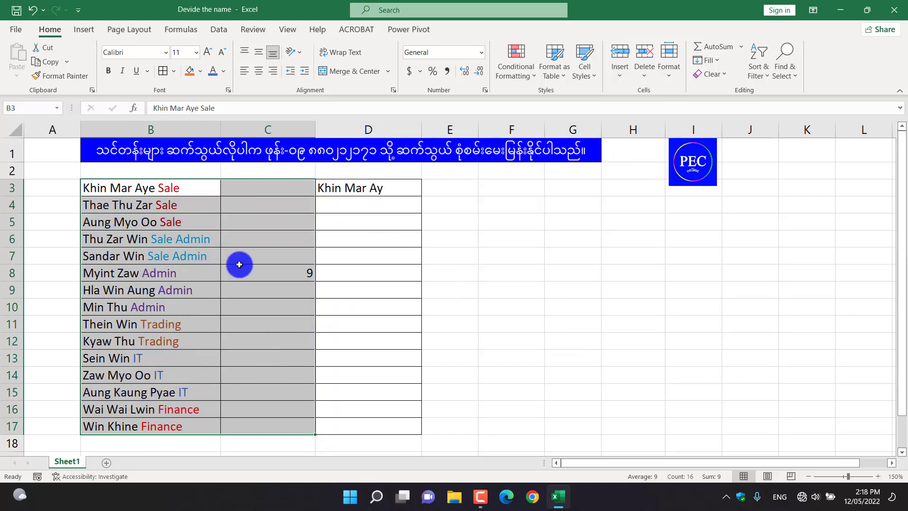
left_click(616, 239)
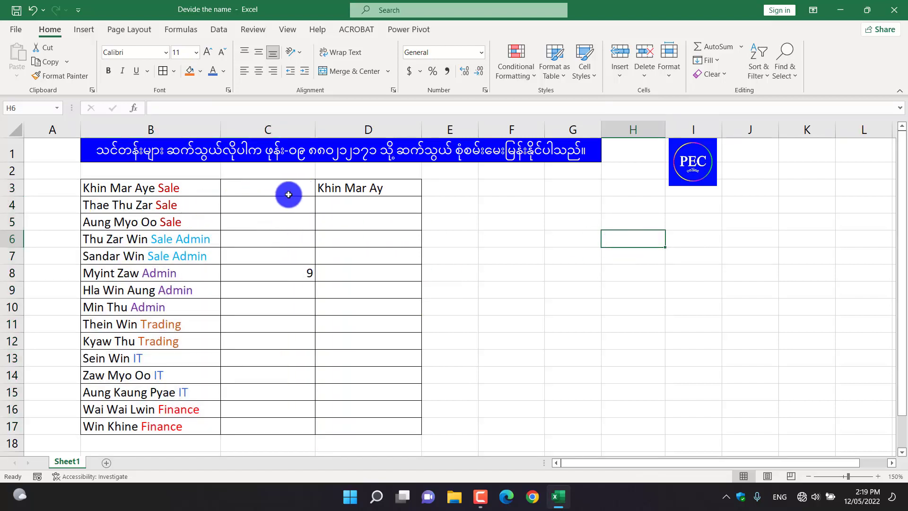
Step: Enter the formula =LEN(B3)-5 in C3 and fill it down through C6
left_click(282, 186)
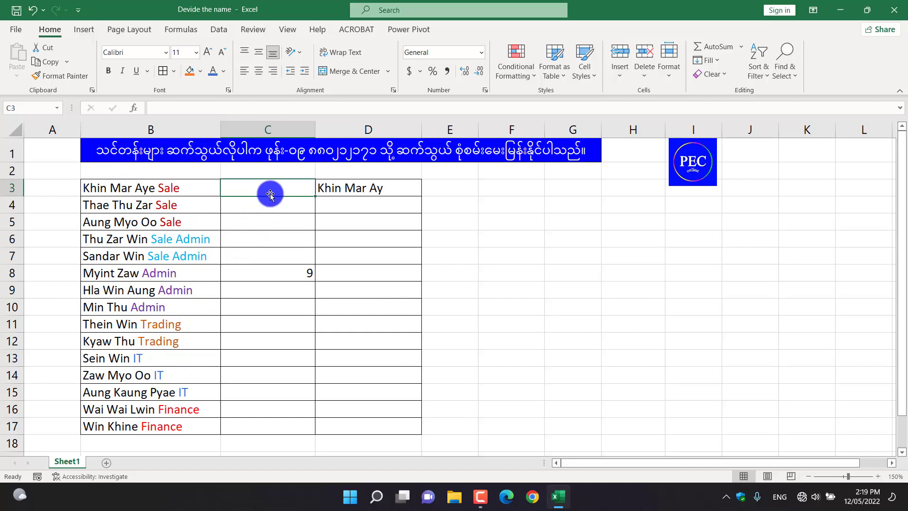
type("=")
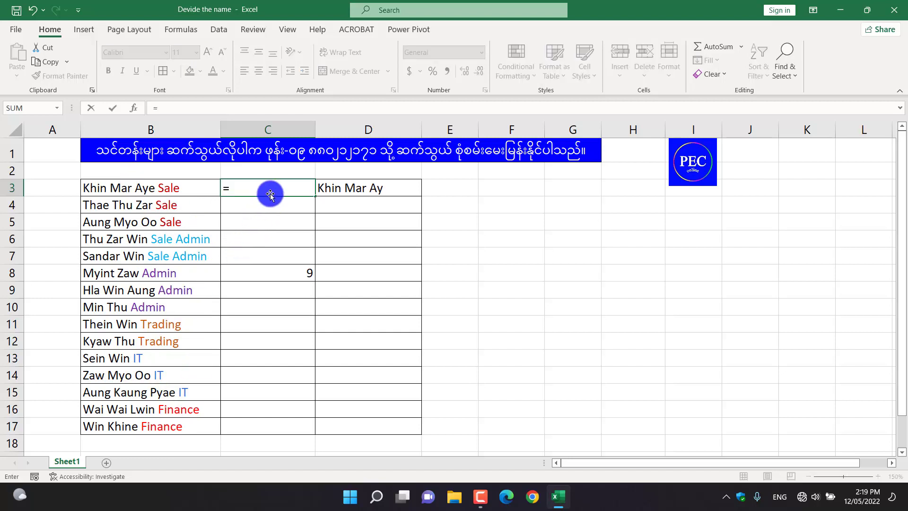
type("len")
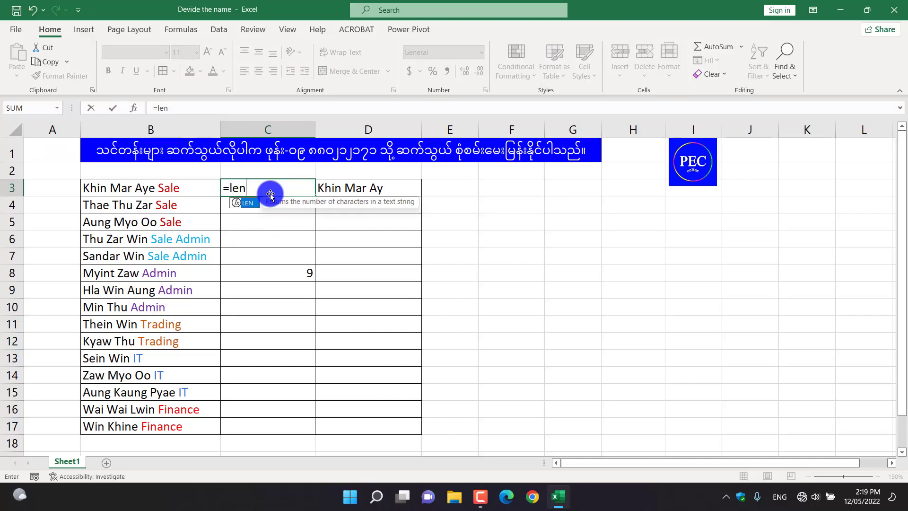
key("Tab")
left_click(144, 189)
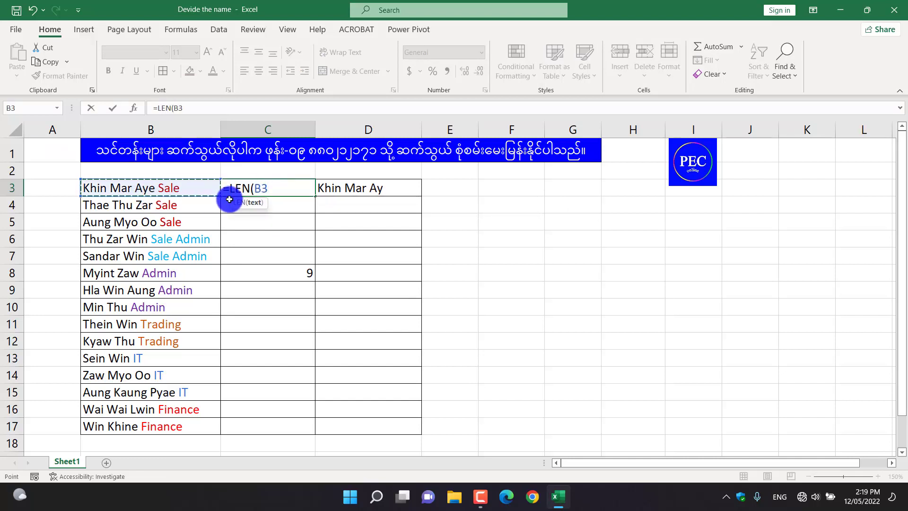
type(")-5")
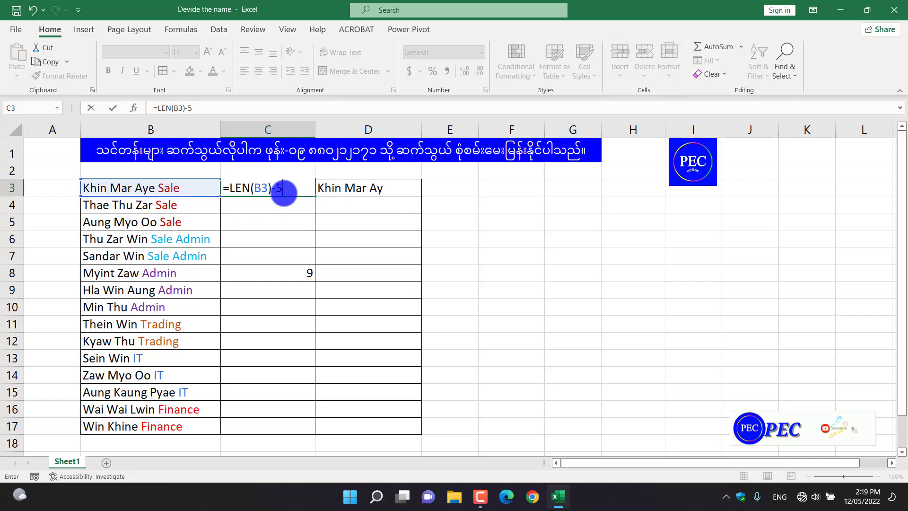
key("Return")
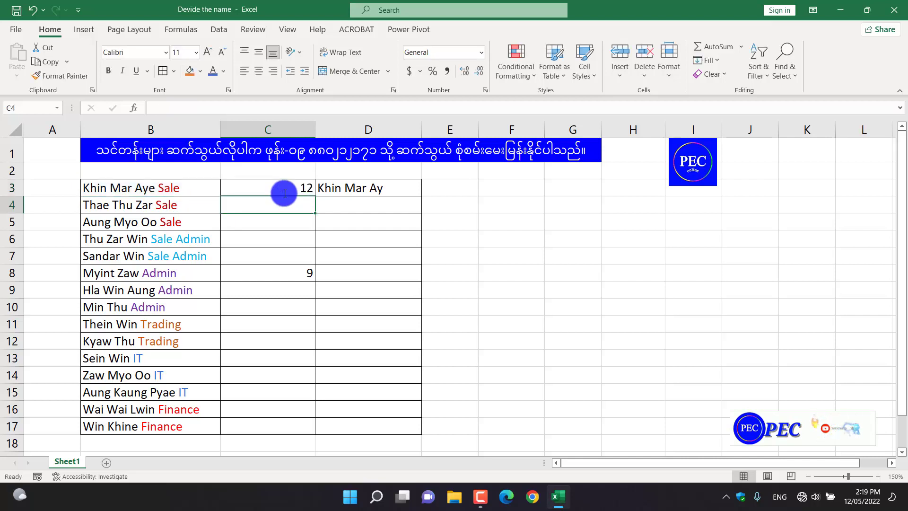
left_click(283, 190)
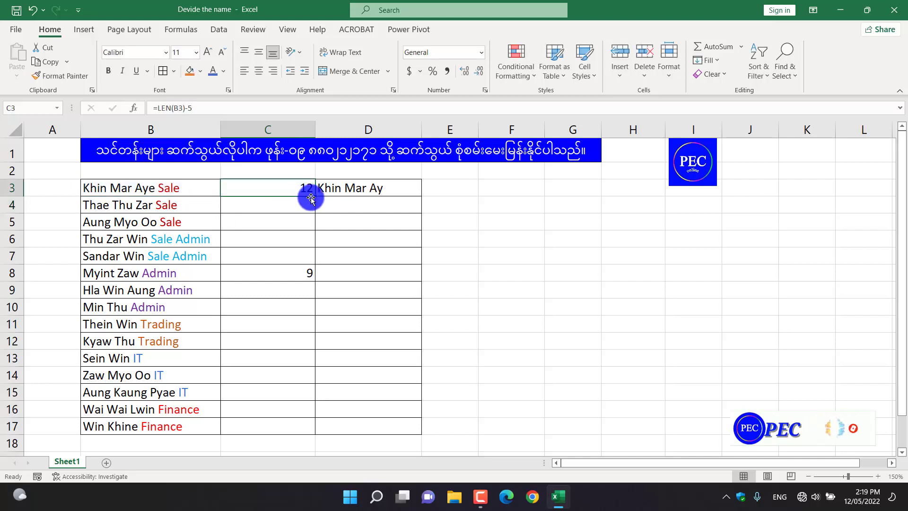
left_click_drag(315, 195, 312, 243)
Step: Change the formula in C6 to =LEN(B6)-11 for the Sale Admin entries and fill it down to C7
left_click(304, 237)
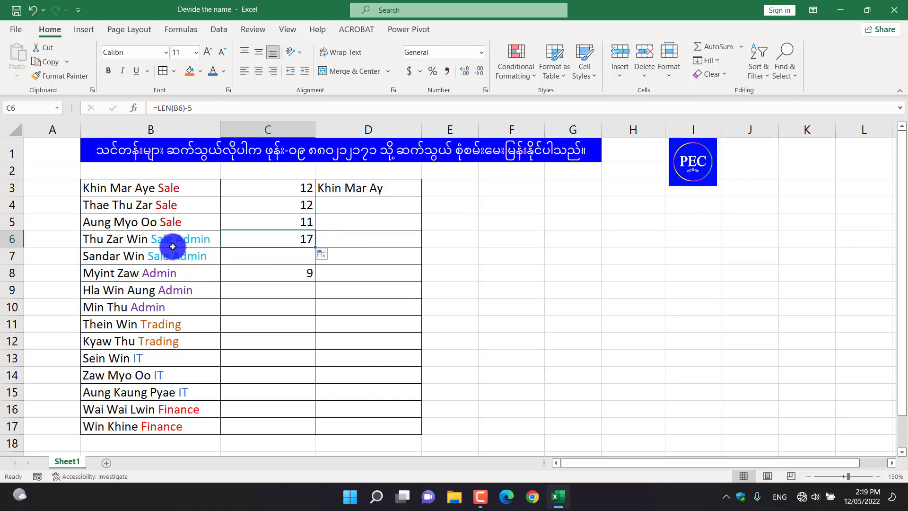
double_click(310, 239)
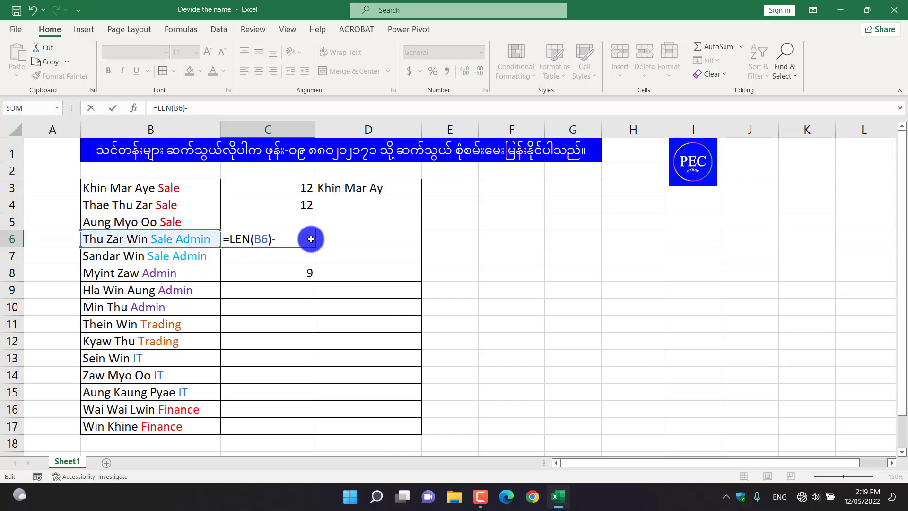
key("Return")
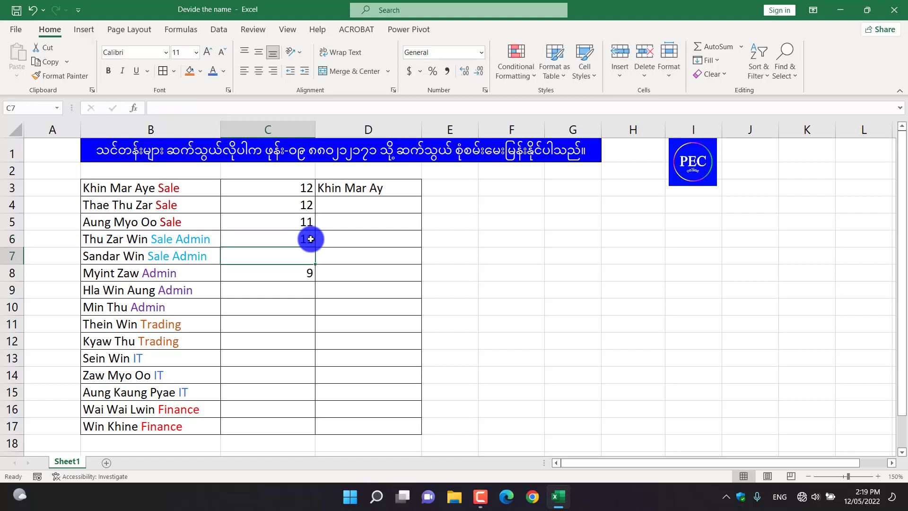
left_click(310, 239)
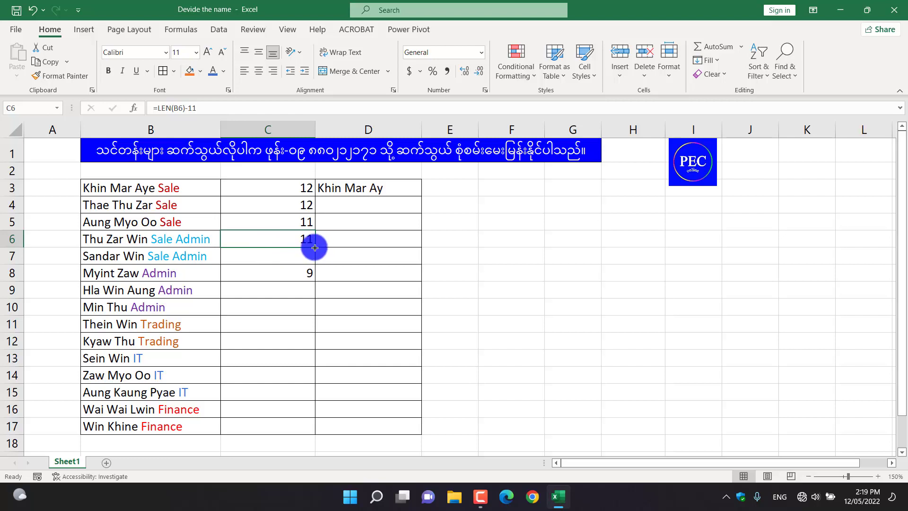
left_click_drag(314, 248, 317, 261)
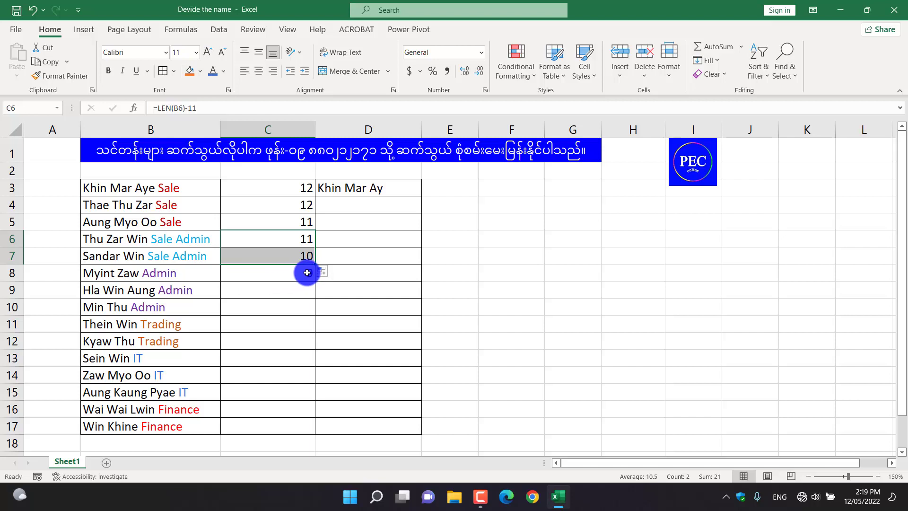
Step: Fill the formula =LEN(B8)-6 from C8 down through C11
left_click(307, 272)
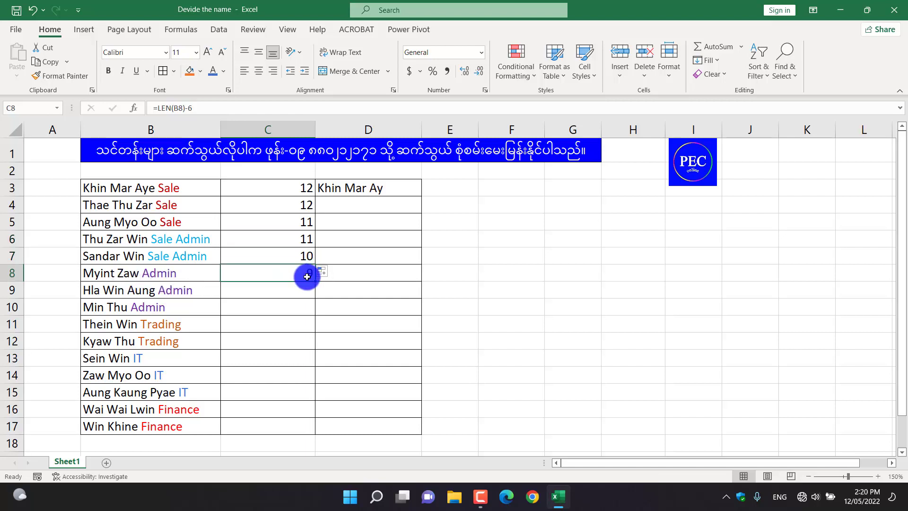
left_click_drag(315, 281, 307, 326)
Step: Change the formula in C11 to =LEN(B11)-8 for the Trading entries and fill it down through C13
left_click(307, 326)
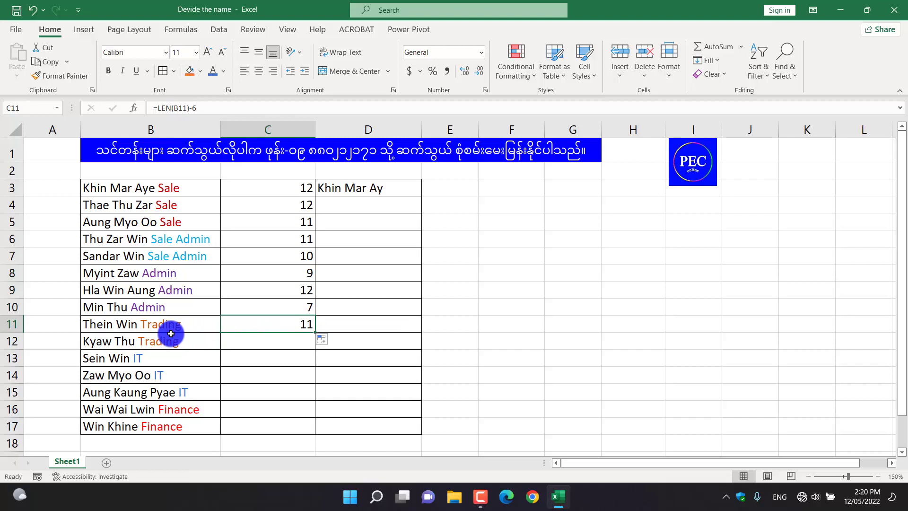
double_click(300, 324)
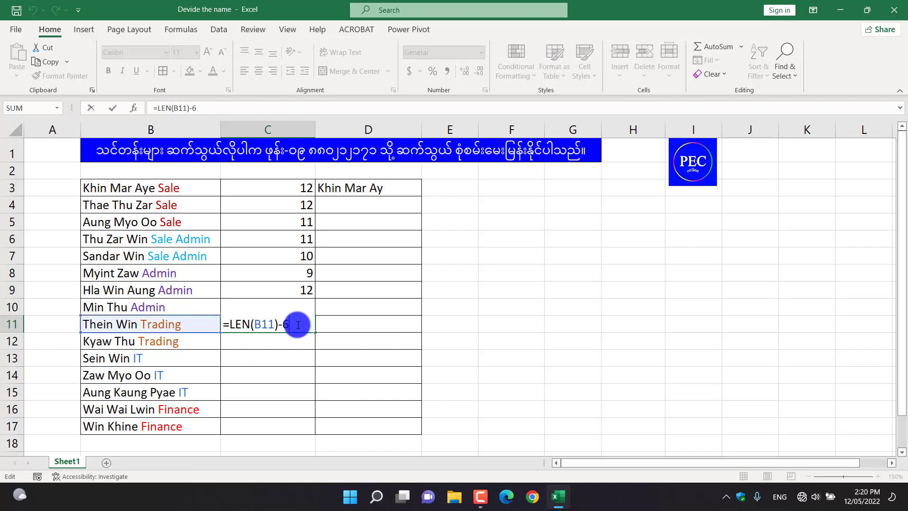
key("Return")
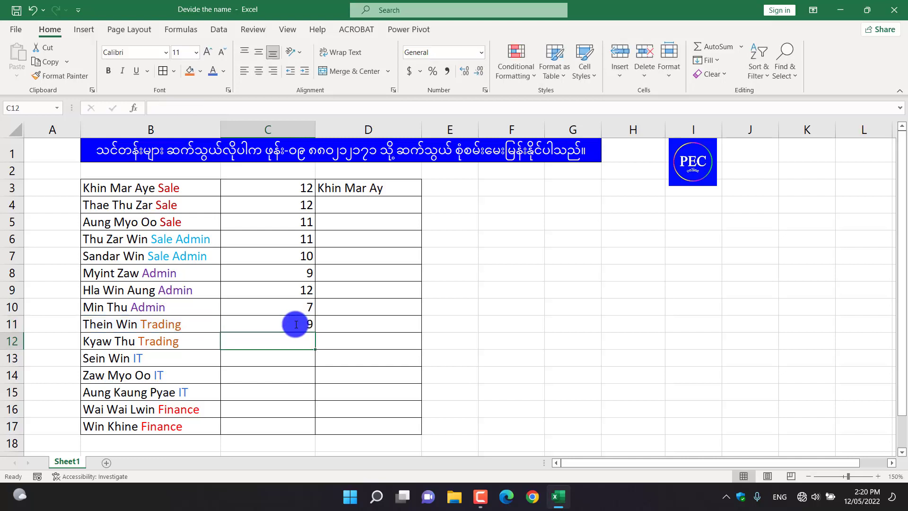
left_click(295, 325)
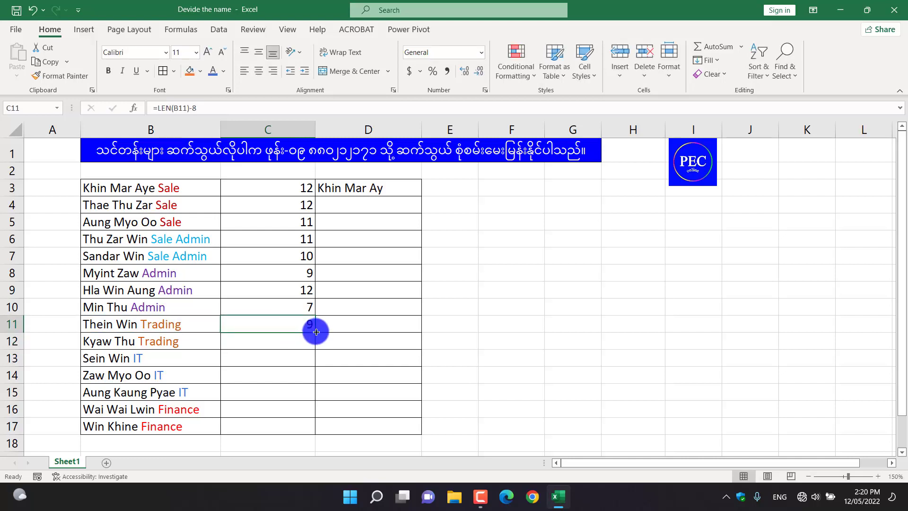
left_click_drag(316, 332, 304, 361)
Step: Change the formula in C13 to =LEN(B13)-3 for the IT entries and fill it down through C16
double_click(301, 361)
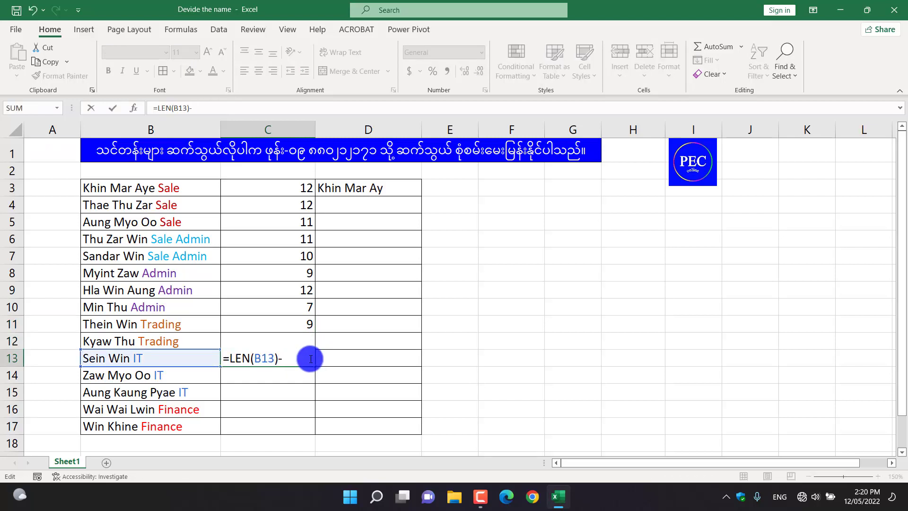
key("Return")
left_click(308, 362)
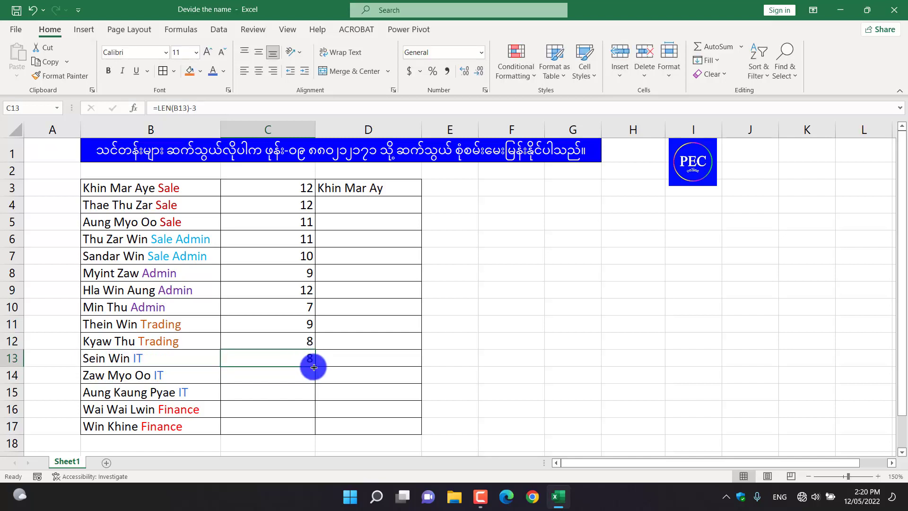
left_click_drag(314, 367, 297, 410)
Step: Change the formula in C16 to =LEN(B16)-8 for the Finance entries and fill it down to C17
left_click(296, 410)
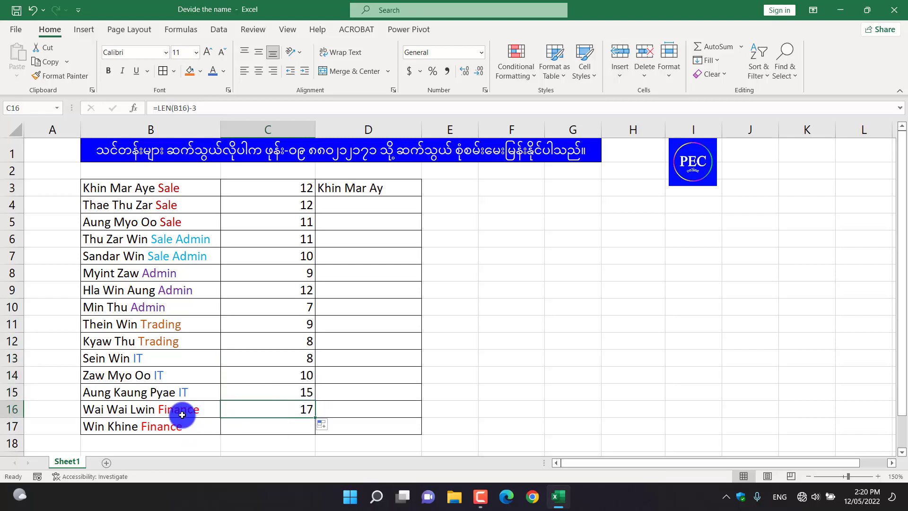
double_click(310, 414)
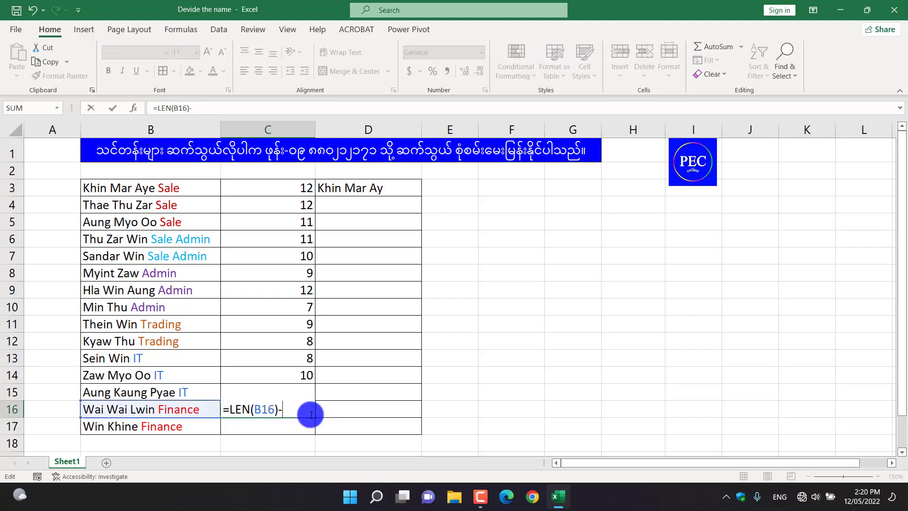
key("ctrl+Return")
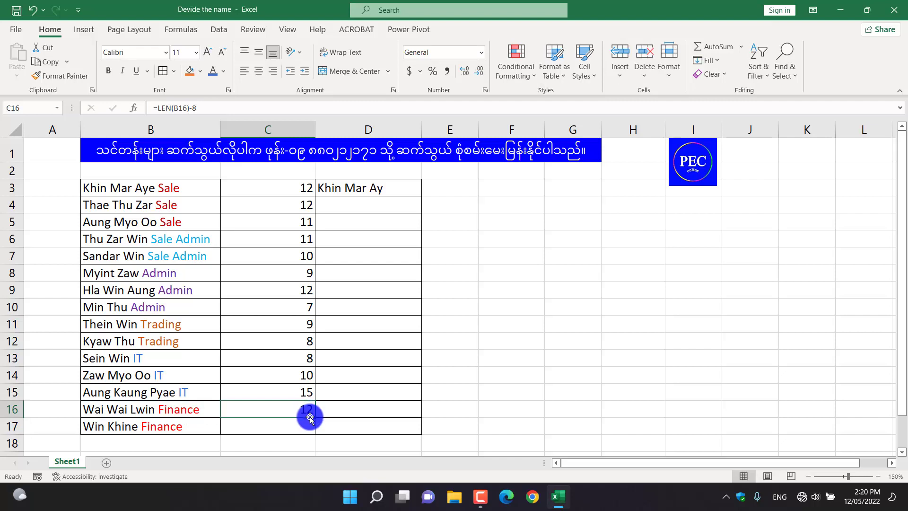
left_click_drag(316, 417, 294, 424)
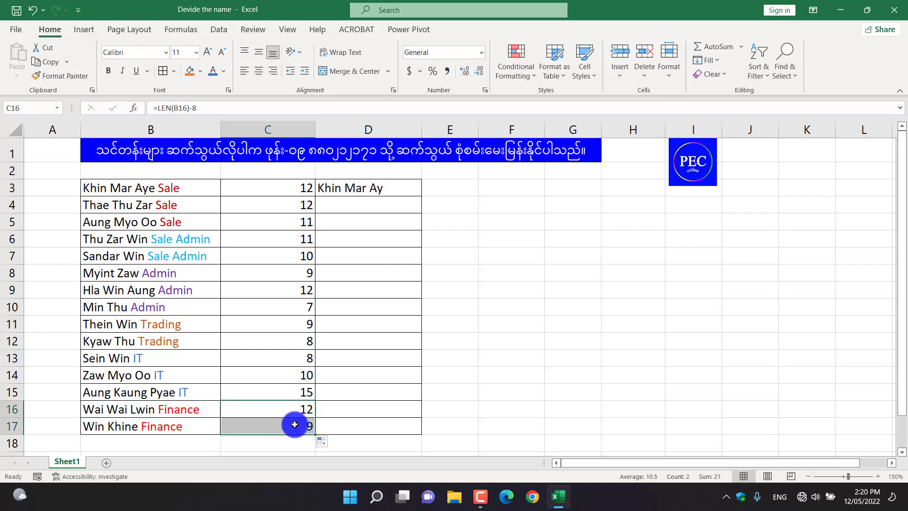
left_click(299, 415)
left_click(300, 436)
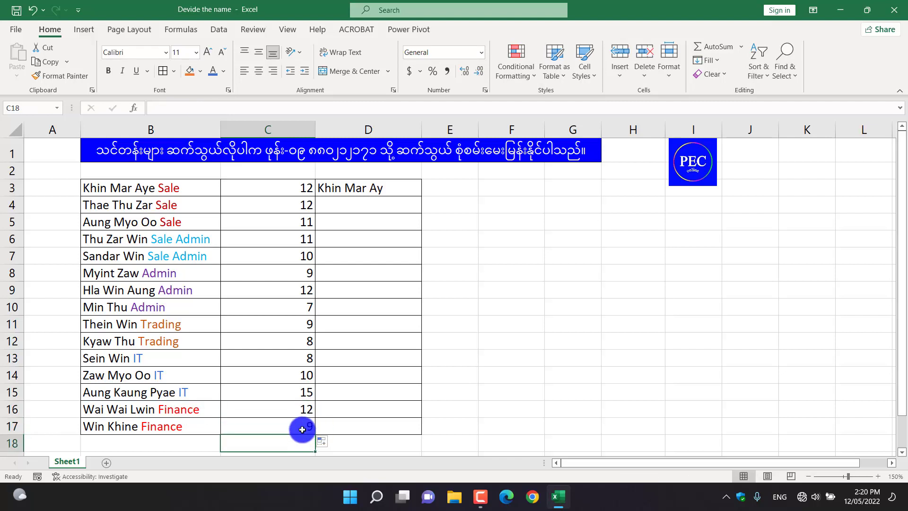
left_click(302, 429)
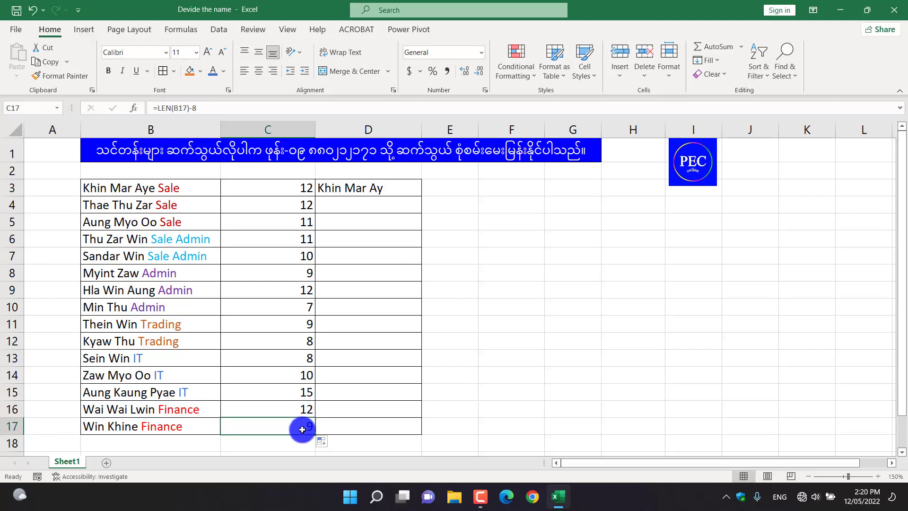
Step: Compare the LEFT formula in D3 with the LEN formula in C3, without changing either
left_click(356, 189)
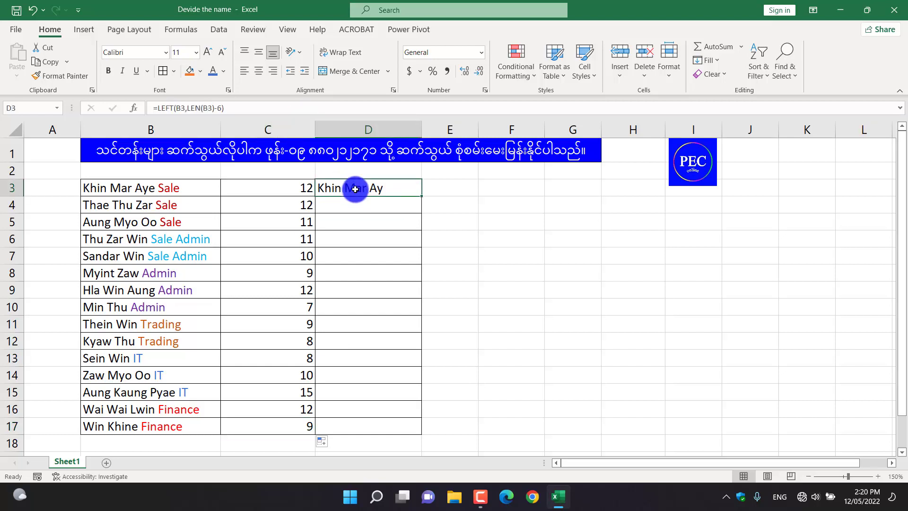
left_click(268, 190)
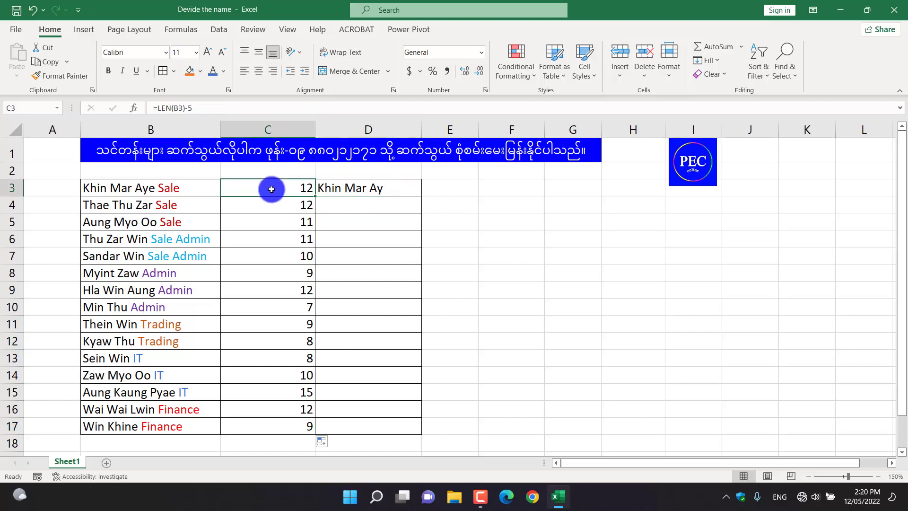
left_click(367, 187)
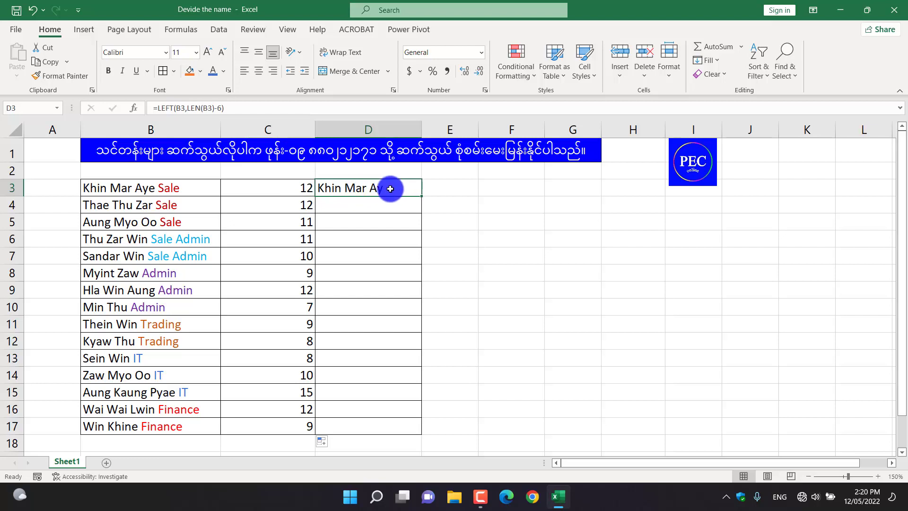
double_click(390, 189)
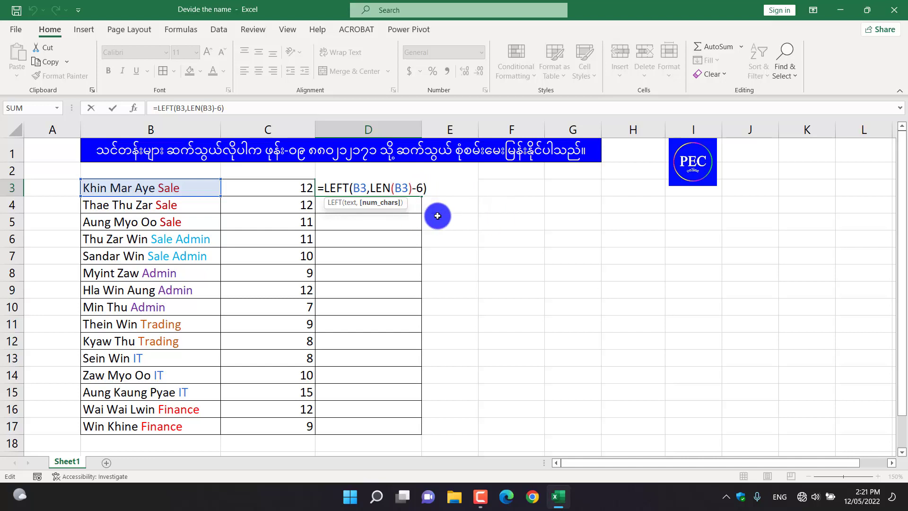
left_click(494, 216)
left_click(292, 188)
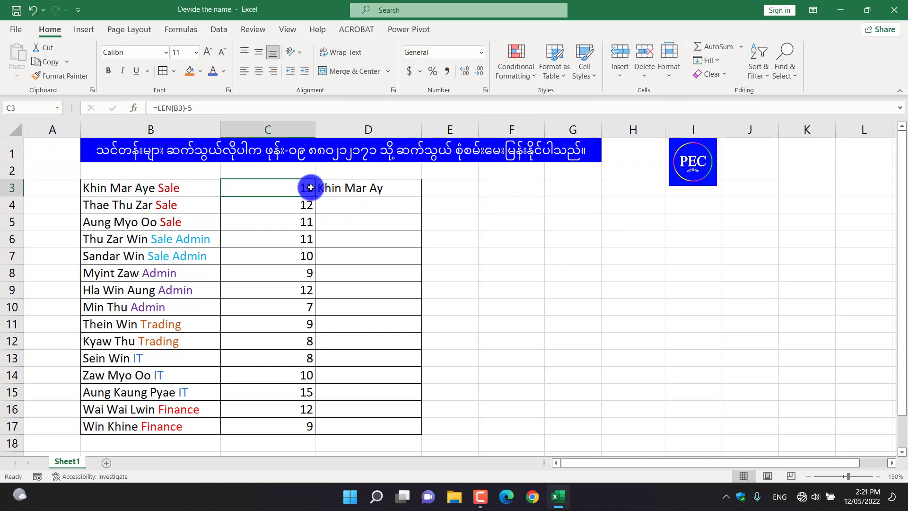
double_click(310, 187)
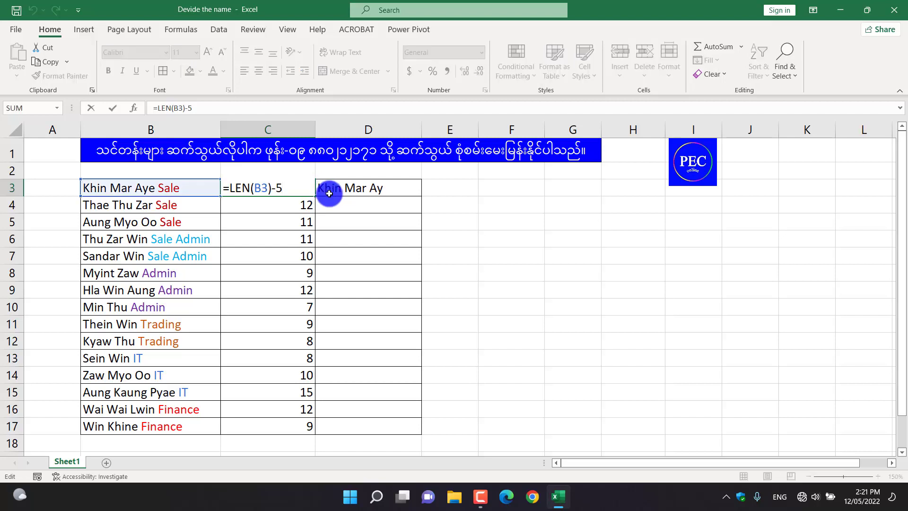
left_click_drag(291, 188, 228, 188)
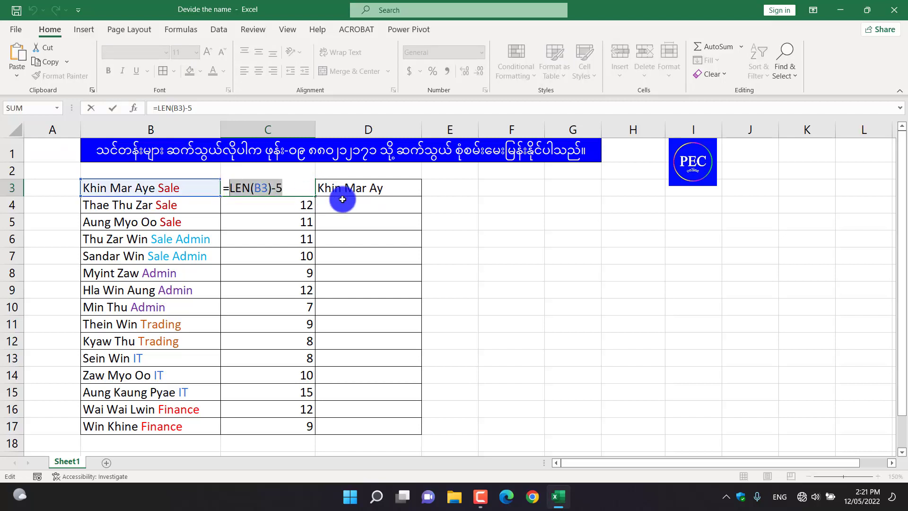
key("Escape")
Step: Change the formula in D3 to =LEFT(B3,LEN(B3)-5) and fill it down through D5 for the Sale entries
left_click(349, 188)
double_click(364, 188)
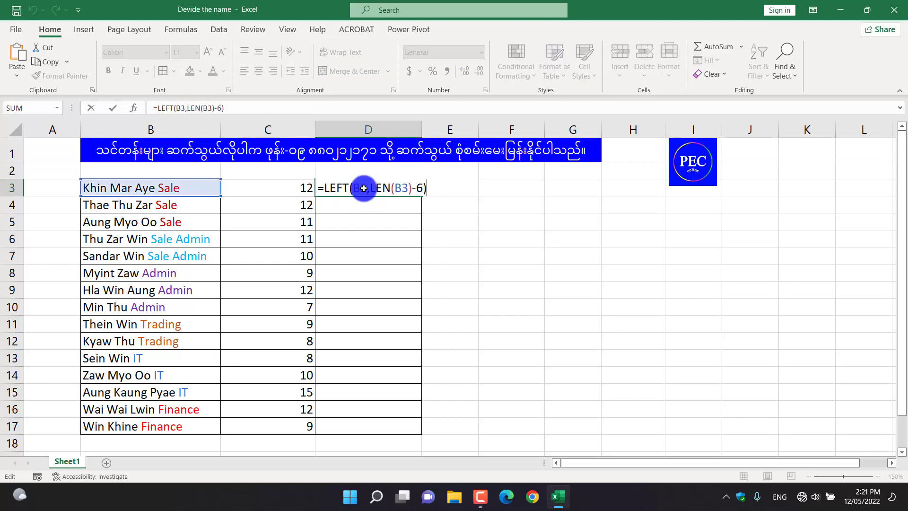
left_click_drag(396, 188, 421, 187)
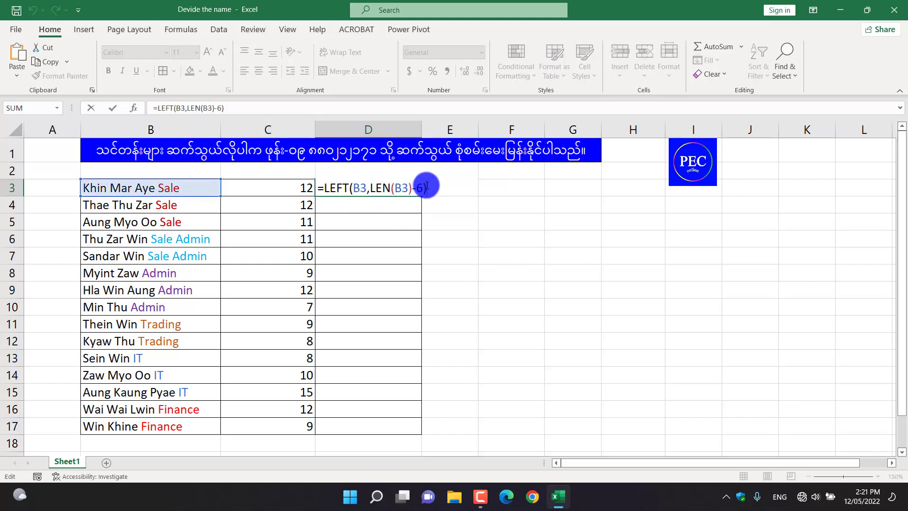
left_click_drag(423, 187, 381, 189)
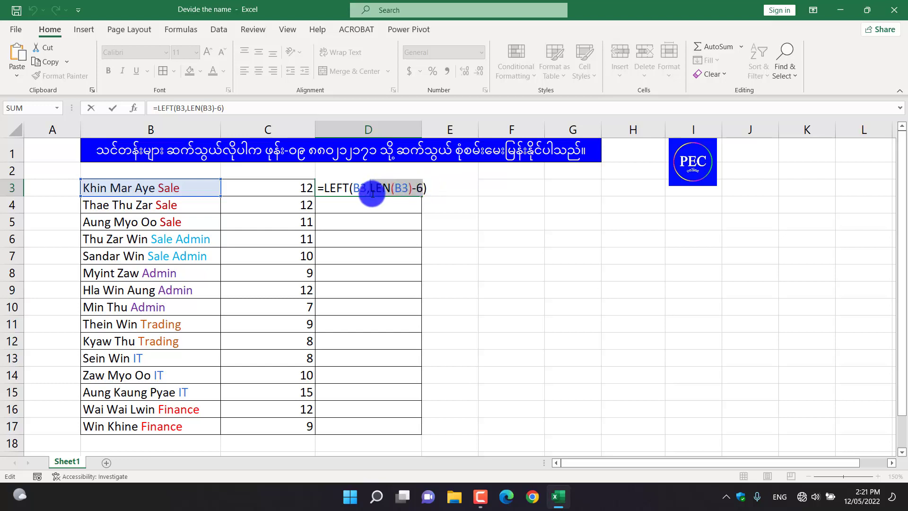
key("Right")
key("BackSpace")
type("5")
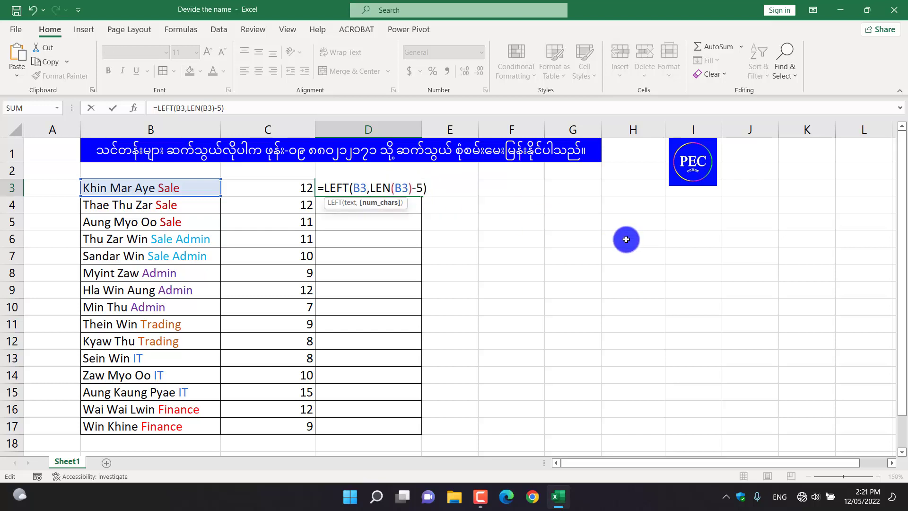
key("Return")
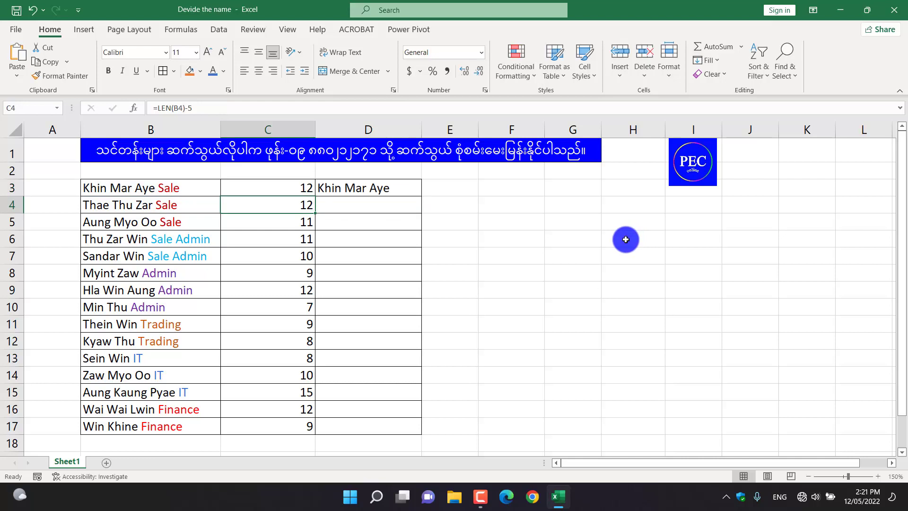
left_click(383, 187)
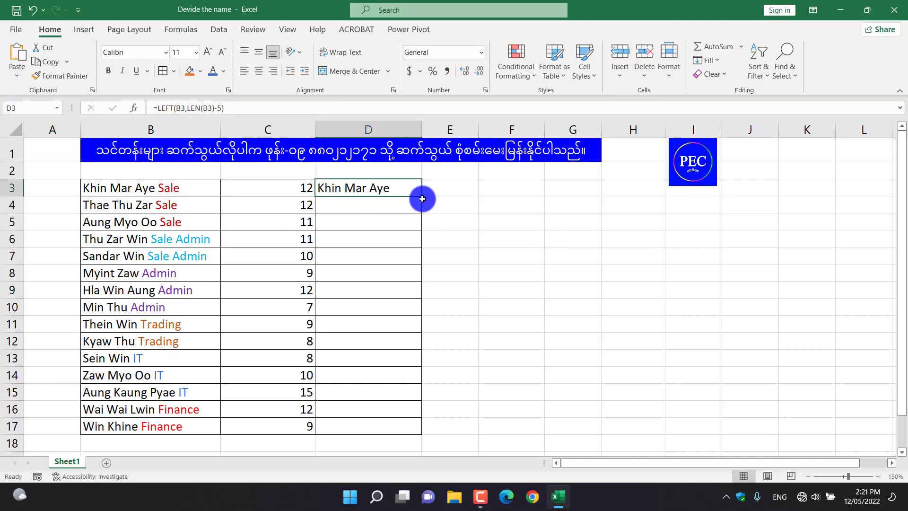
left_click_drag(422, 197, 422, 228)
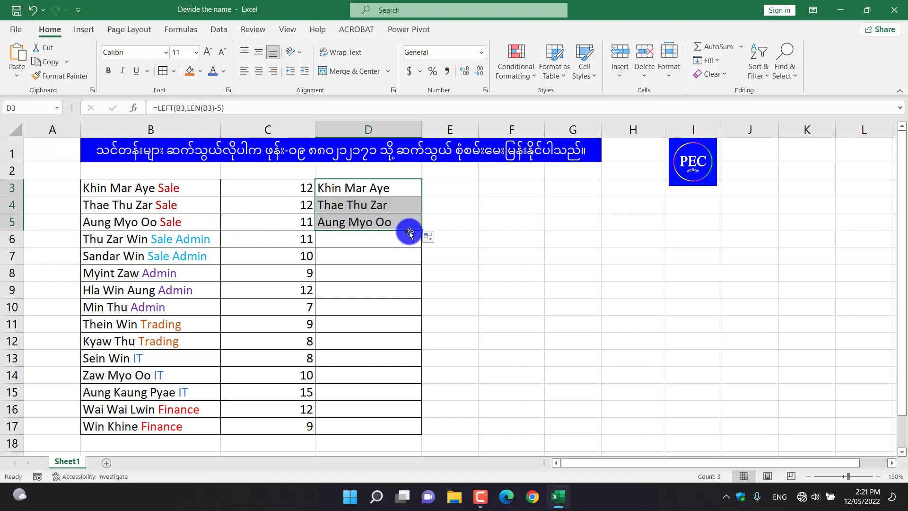
Step: Fill the LEFT formula from D5 down through D17
left_click(300, 239)
left_click(371, 238)
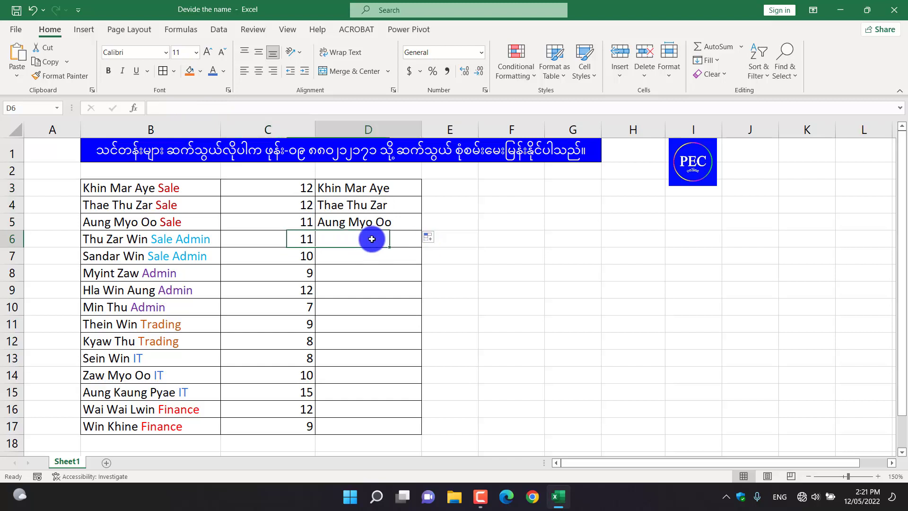
left_click(411, 225)
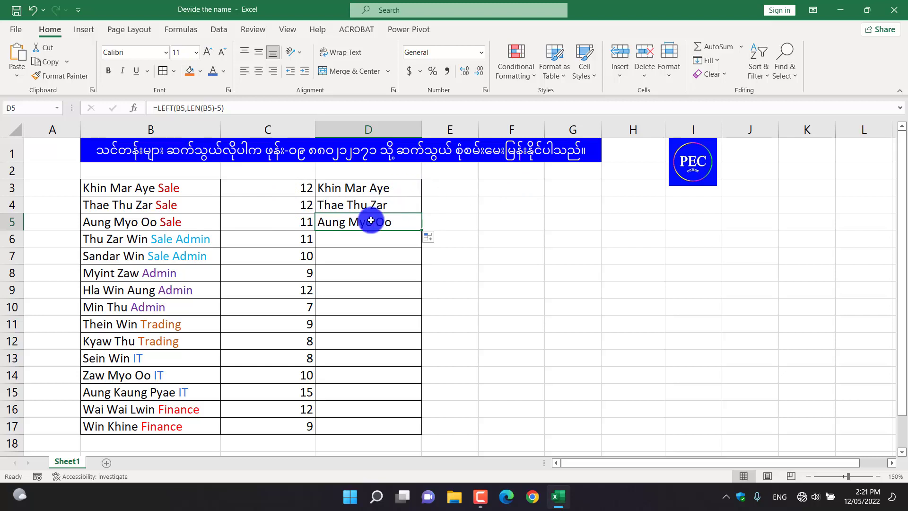
left_click(308, 238)
left_click(385, 225)
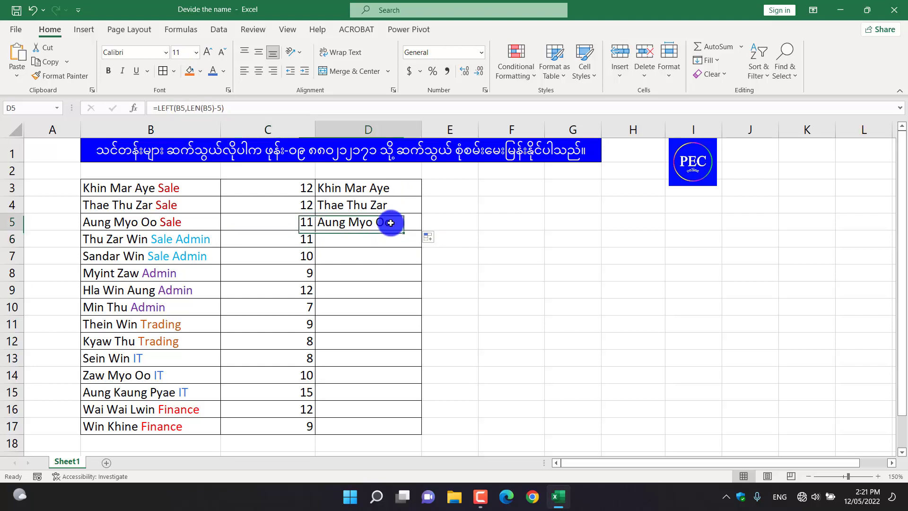
left_click(400, 240)
left_click(407, 221)
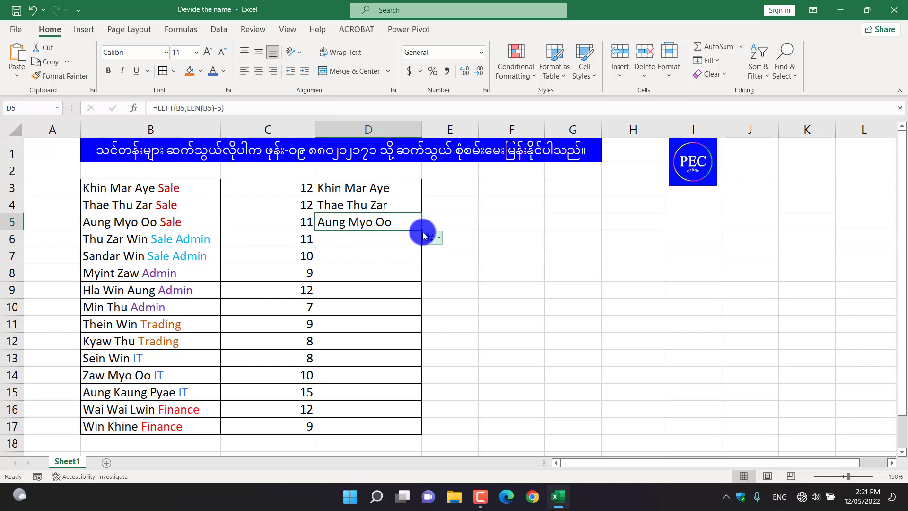
left_click_drag(422, 229, 428, 428)
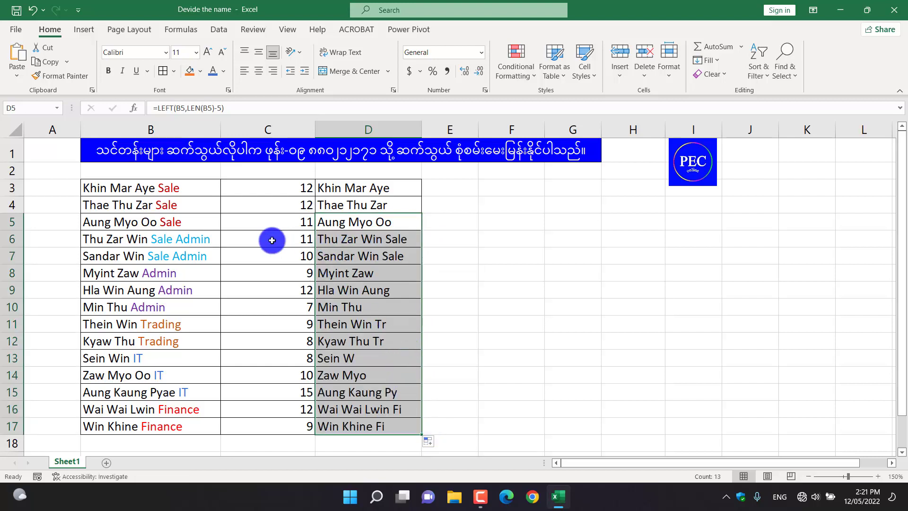
Step: Change the formula in D6 to =LEFT(B6,LEN(B6)-11) for the Sale Admin entries and fill it down to D7
left_click(293, 239)
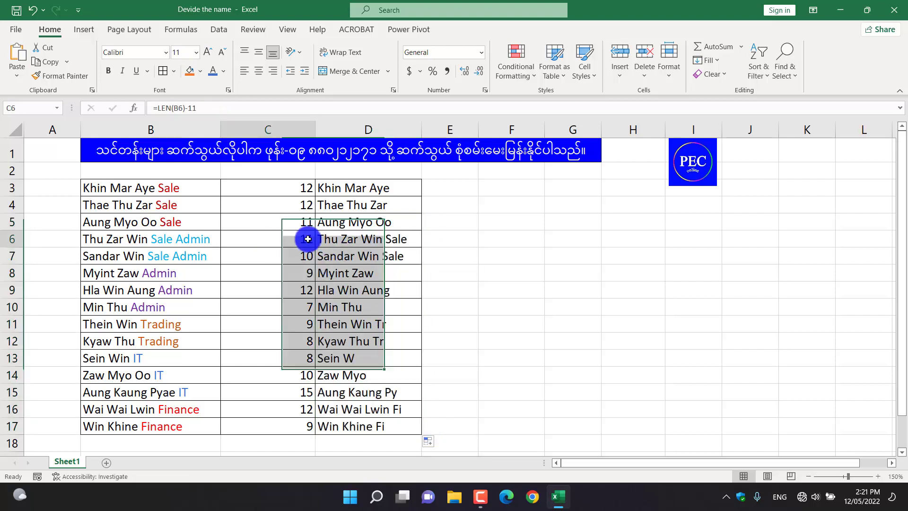
double_click(392, 239)
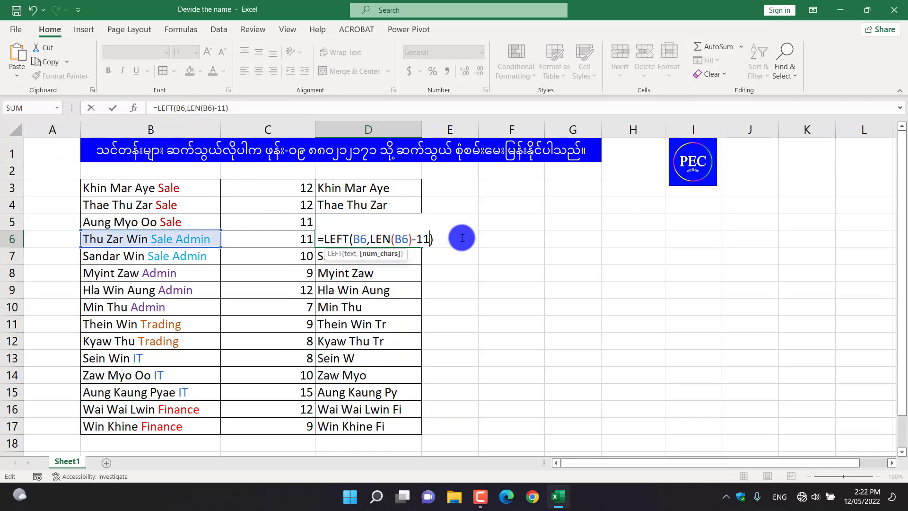
type("11")
key("Return")
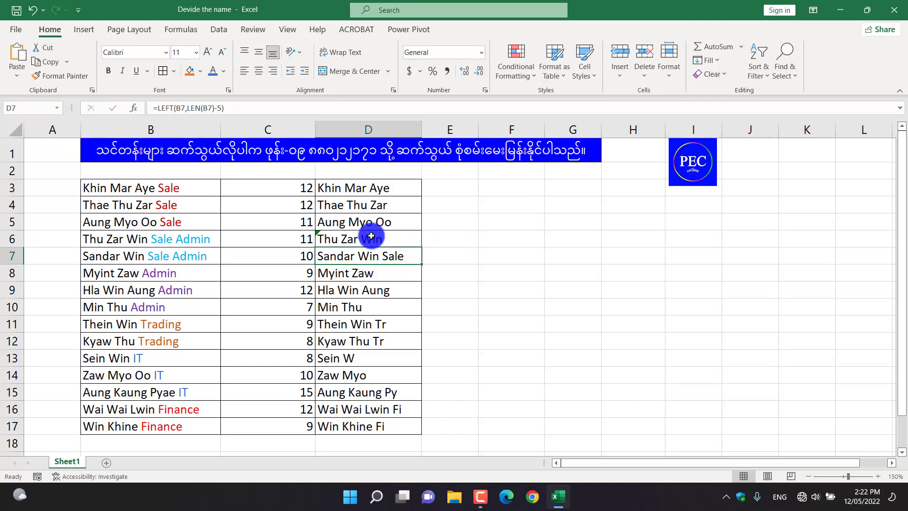
left_click(373, 240)
left_click_drag(423, 249, 416, 260)
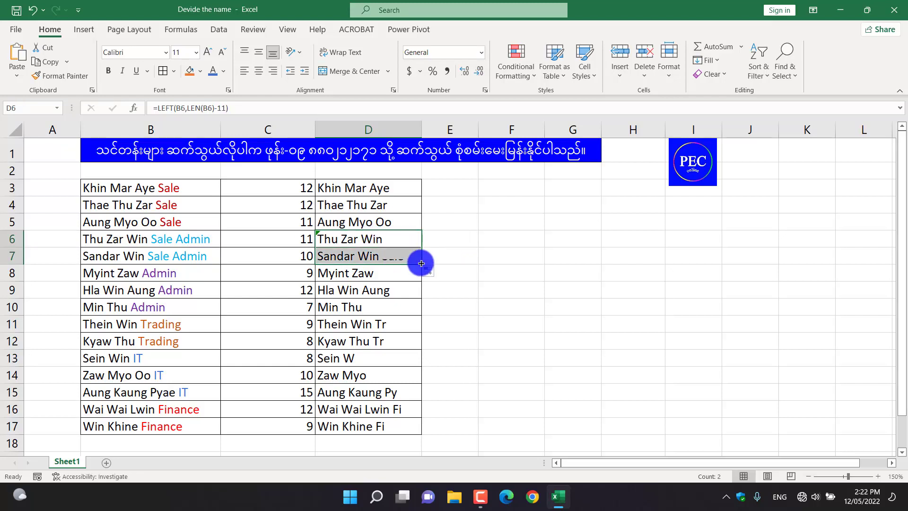
Step: Change the formula in D8 to =LEFT(B8,LEN(B8)-6) for the Admin entries and fill it down to D10
left_click(397, 271)
left_click(270, 270)
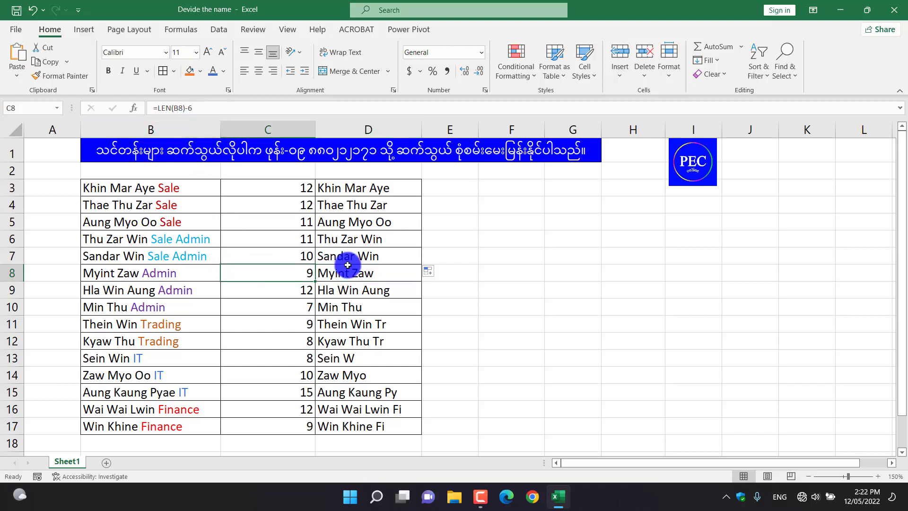
left_click(371, 270)
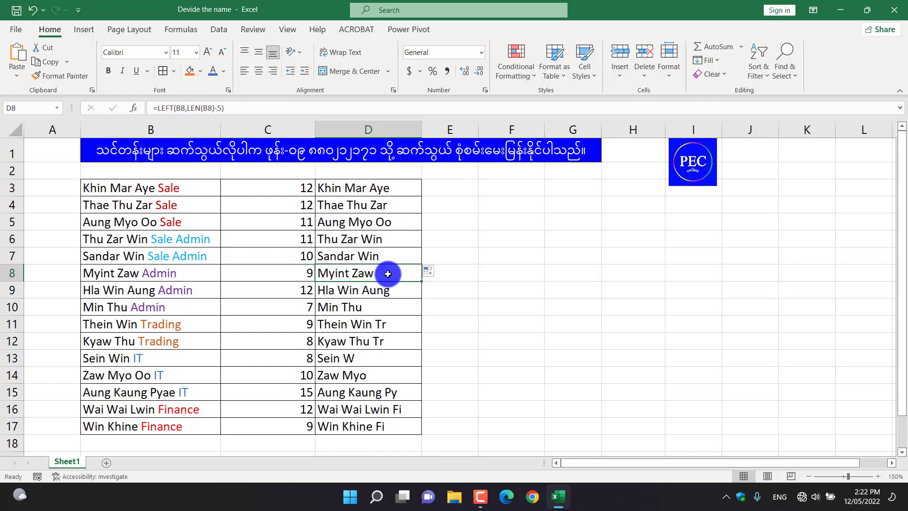
double_click(388, 274)
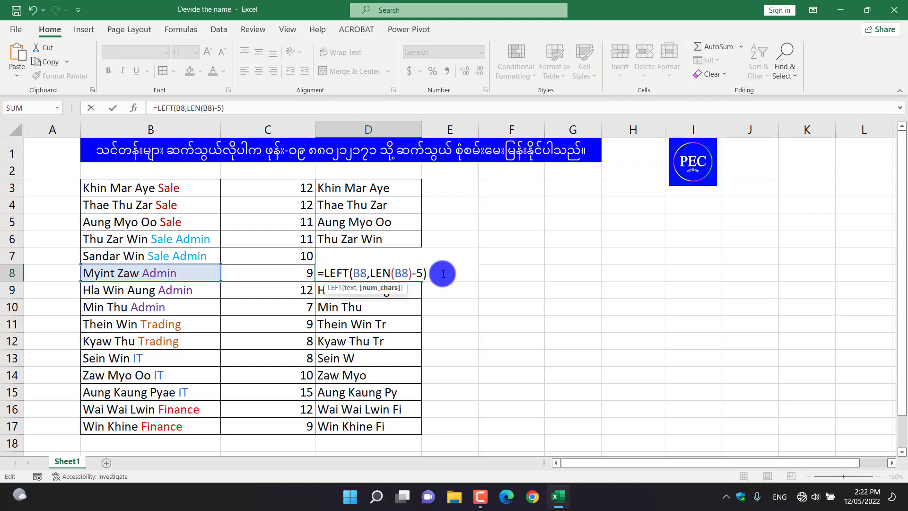
type("6")
key("Return")
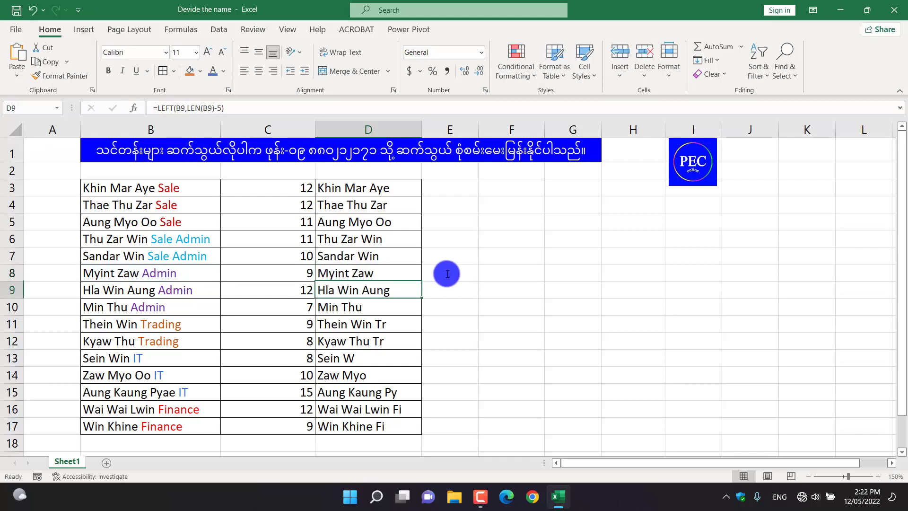
left_click(380, 274)
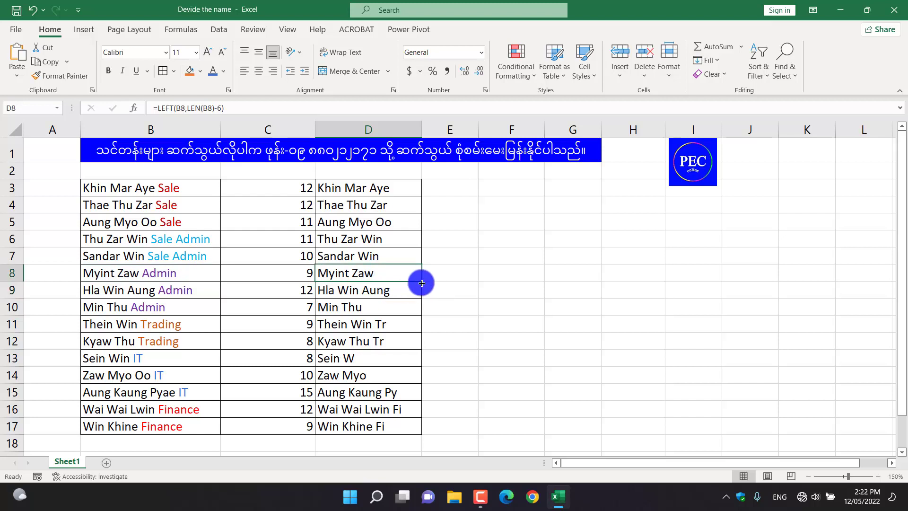
left_click_drag(421, 281, 424, 312)
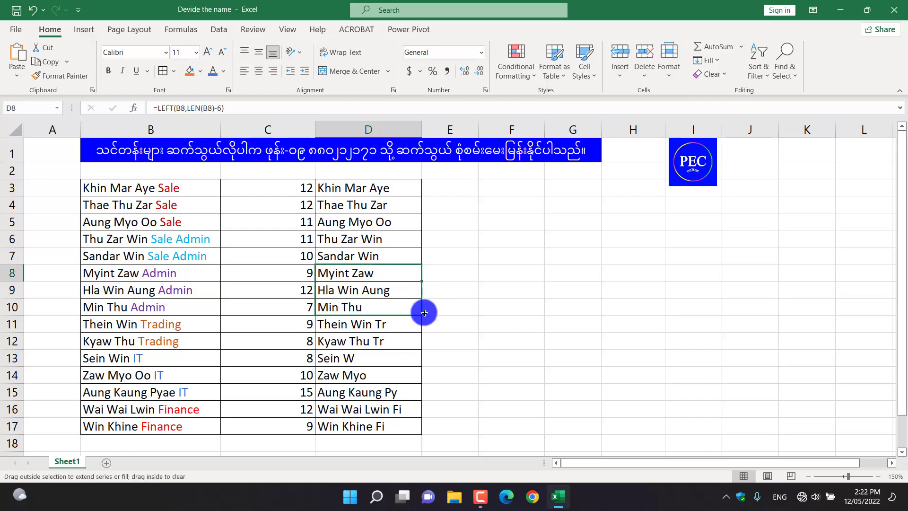
Step: Change the formula in D11 to =LEFT(B11,LEN(B11)-8) for the Trading entries and fill it down to D12
left_click(398, 324)
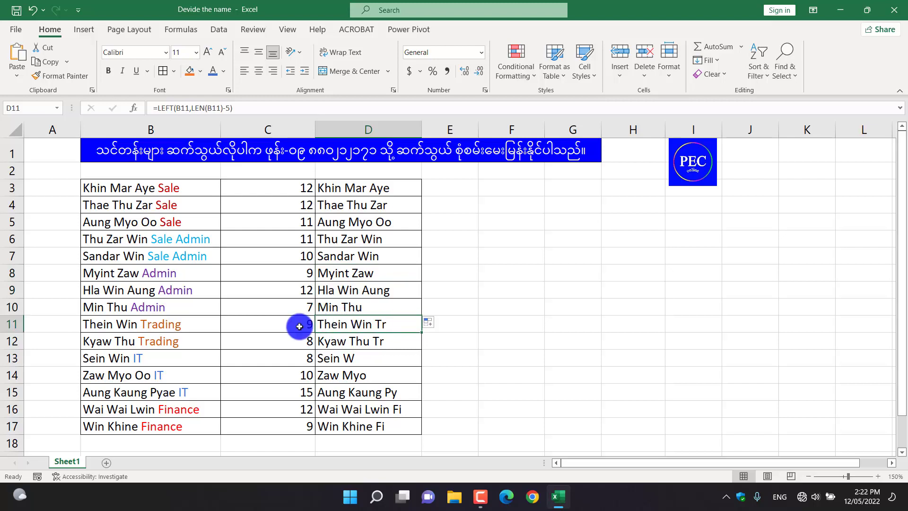
key("Left")
left_click(359, 326)
double_click(375, 325)
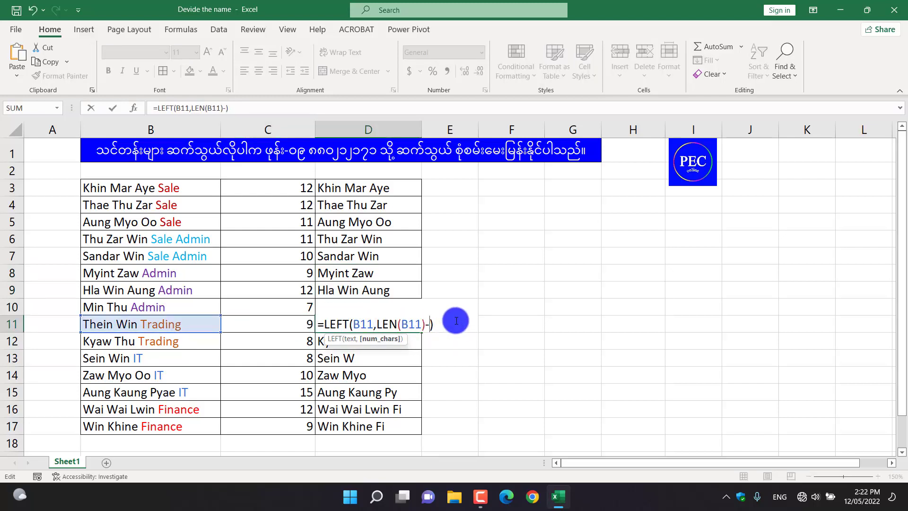
type("8")
key("Return")
left_click(381, 326)
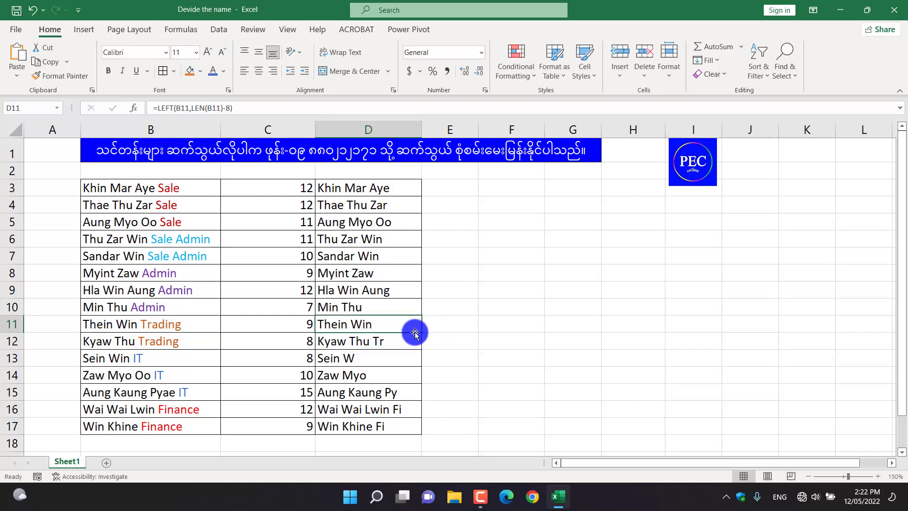
left_click_drag(422, 334, 422, 347)
Step: Change the formula in D13 to =LEFT(B13,LEN(B13)-3) for the IT entries and fill it down to D15
left_click(411, 357)
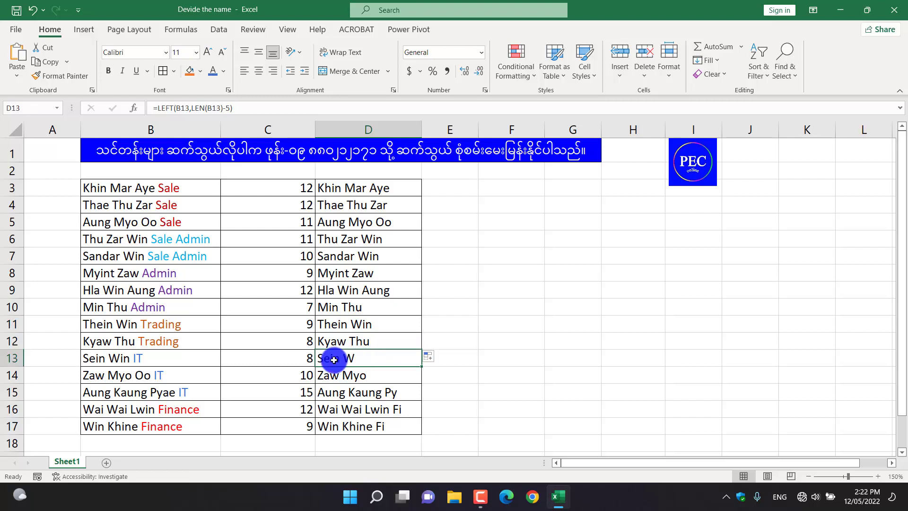
left_click(311, 359)
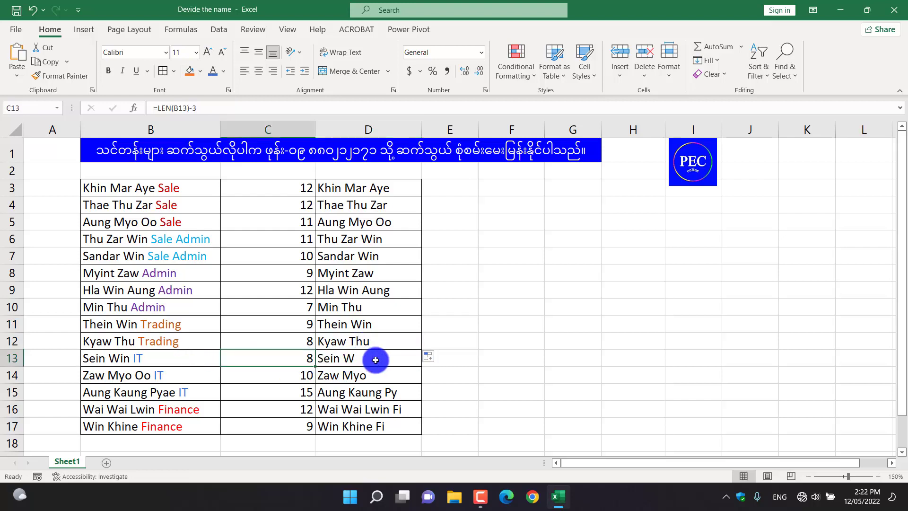
left_click(376, 360)
double_click(416, 358)
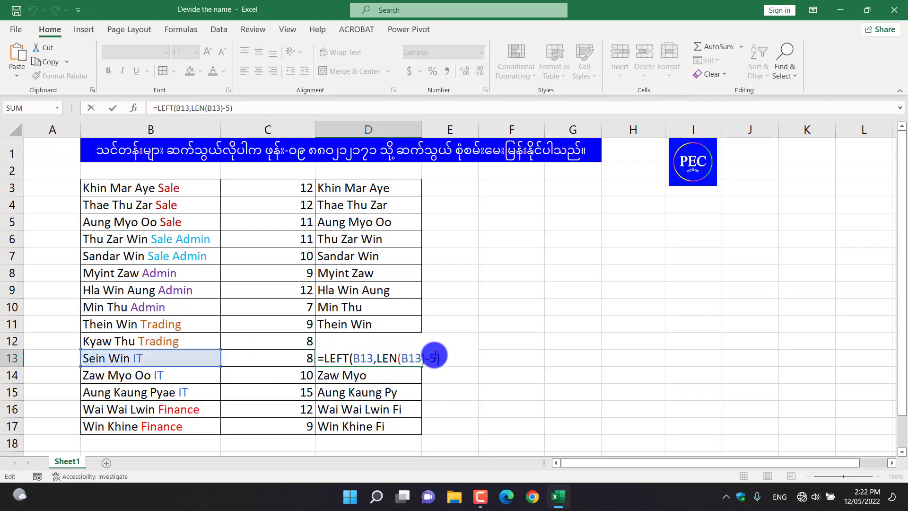
key("BackSpace")
type("3")
key("Return")
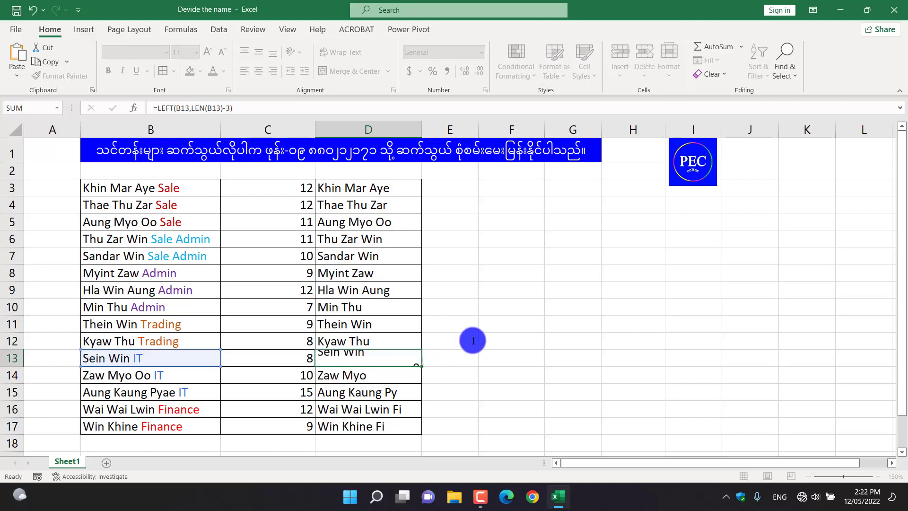
left_click(385, 357)
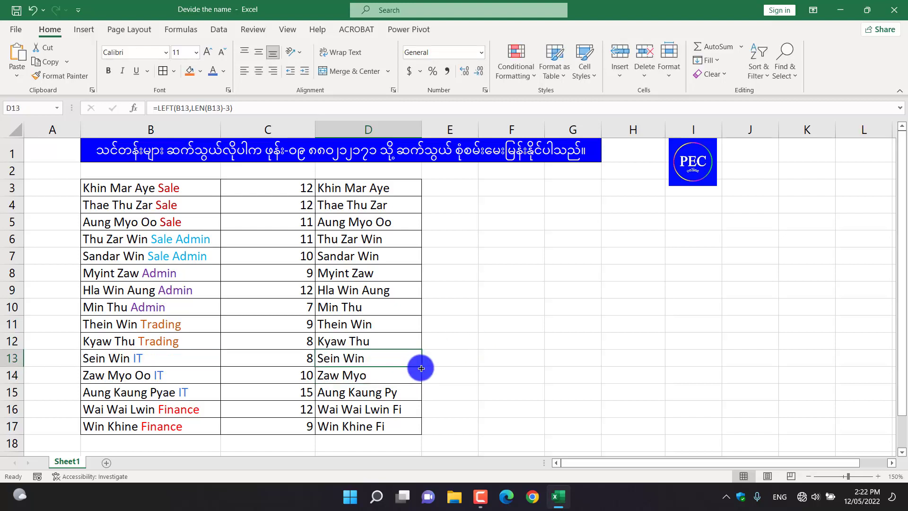
left_click_drag(421, 367, 421, 395)
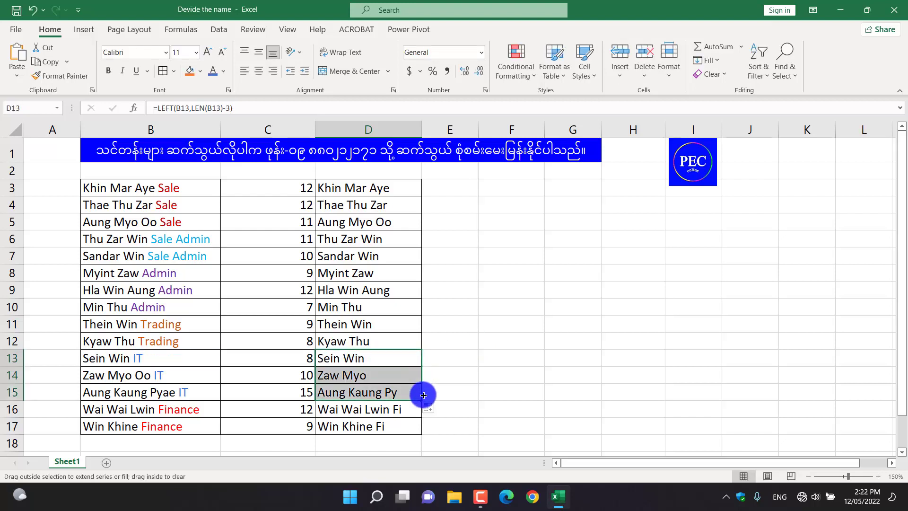
Step: Change the formula in D16 to =LEFT(B16,LEN(B16)-8) for the Finance entries and fill it down to D17
left_click(403, 409)
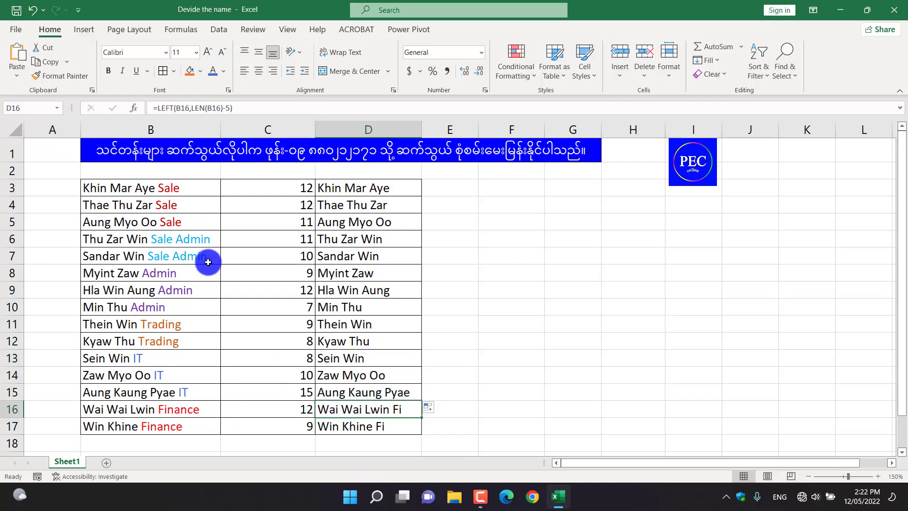
left_click(300, 404)
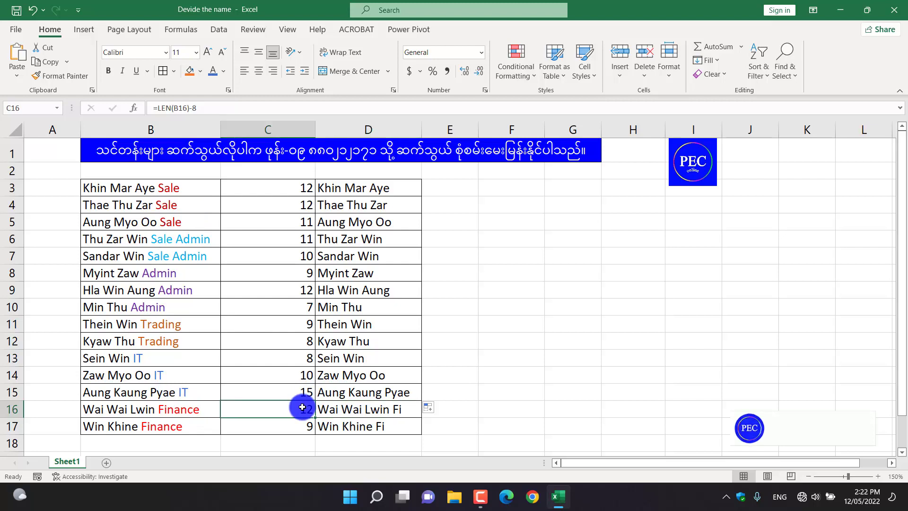
left_click(399, 412)
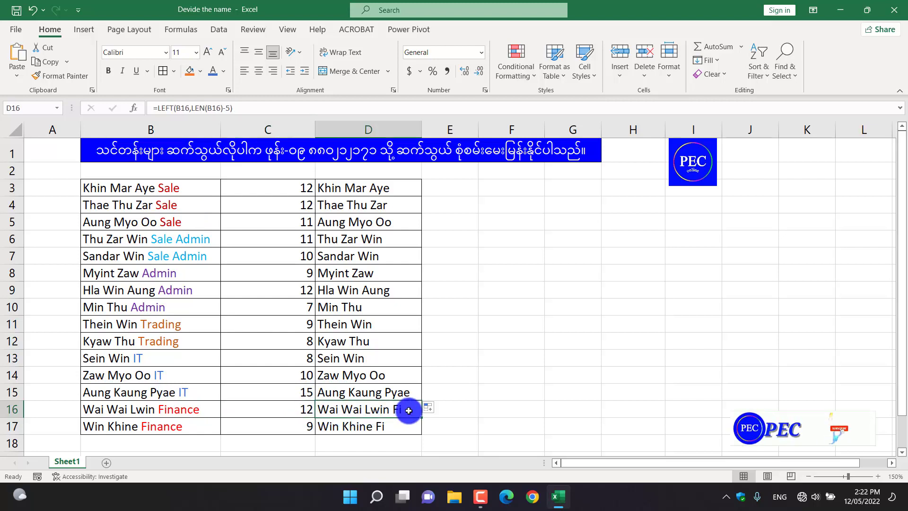
double_click(409, 411)
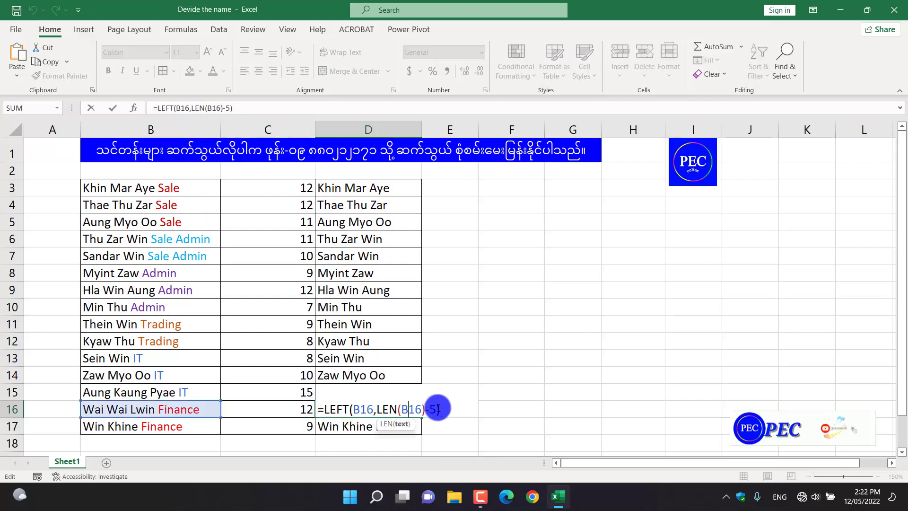
left_click(435, 410)
key("BackSpace")
type("8")
key("Return")
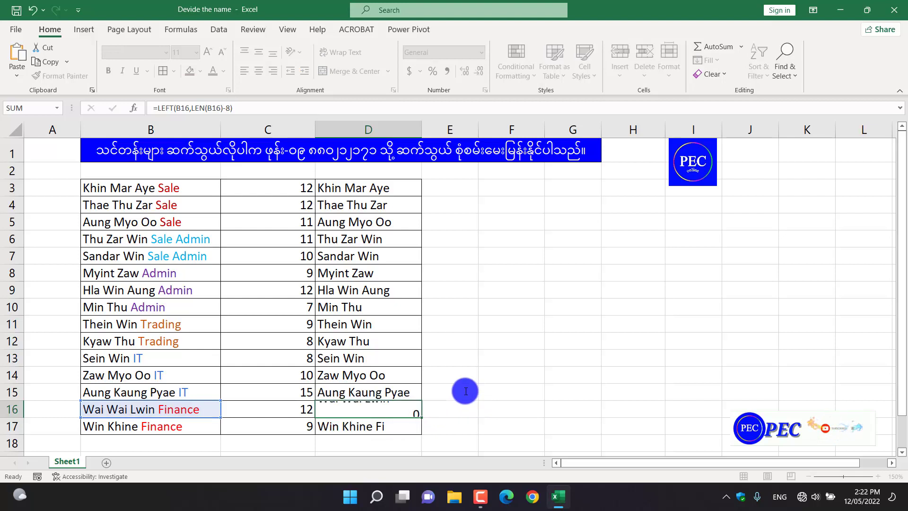
left_click_drag(420, 418, 406, 432)
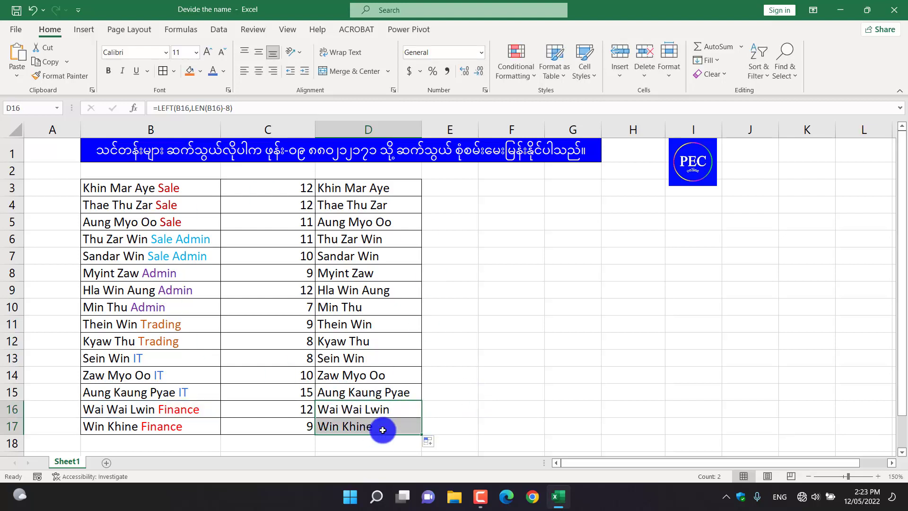
Step: Delete the entire column C of name lengths and check the LEFT formula of the first extracted name
left_click(355, 307)
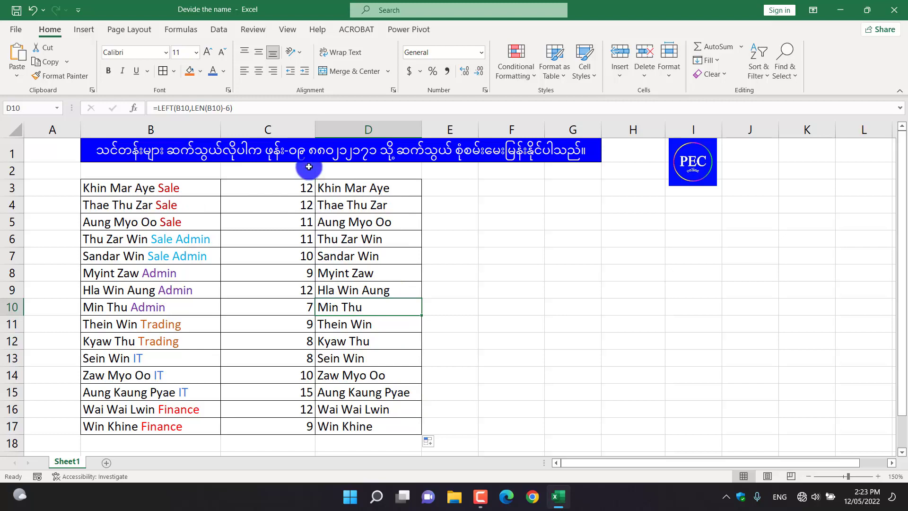
left_click(289, 131)
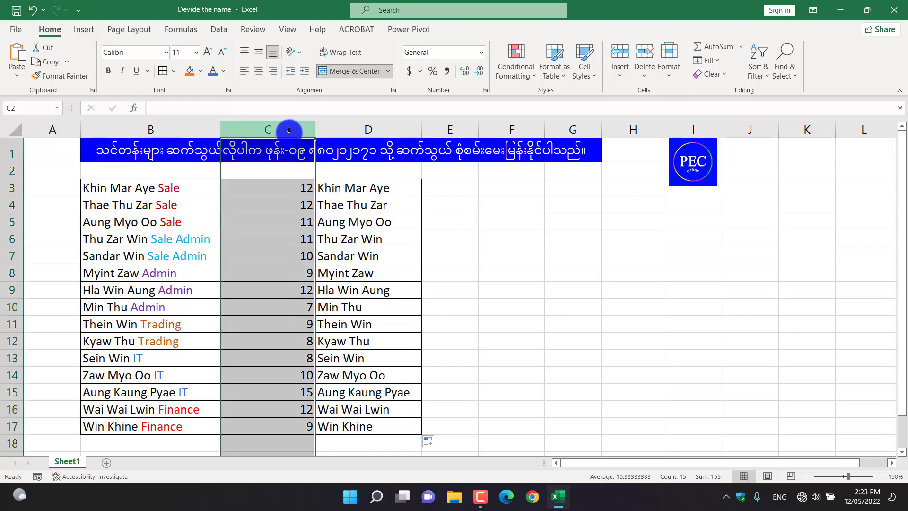
right_click(289, 131)
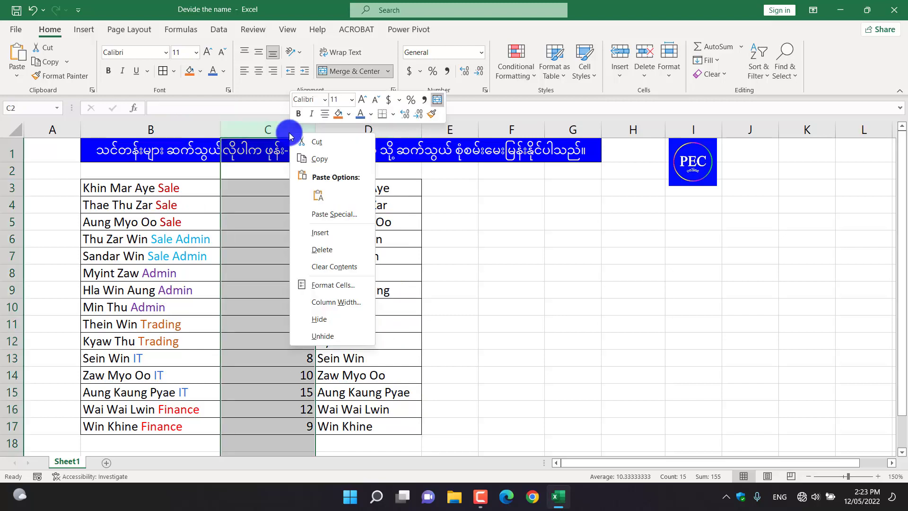
left_click(324, 249)
left_click(548, 275)
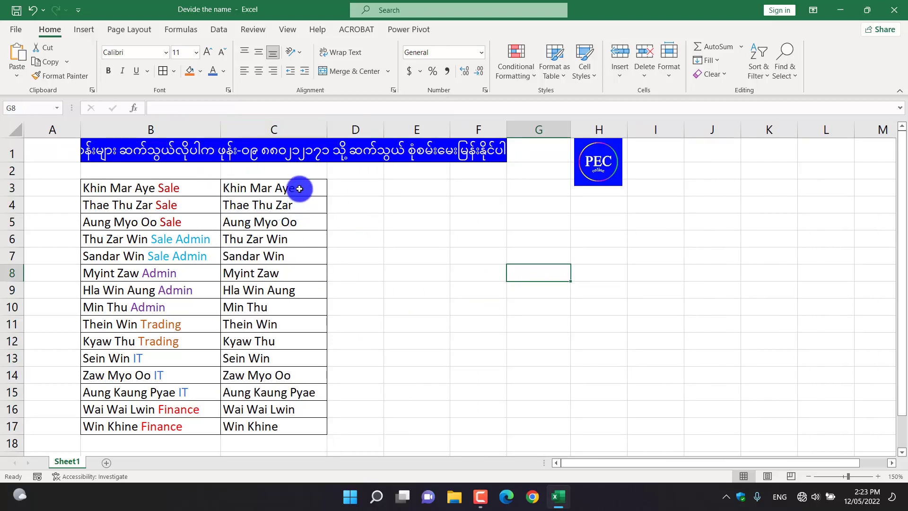
left_click(298, 187)
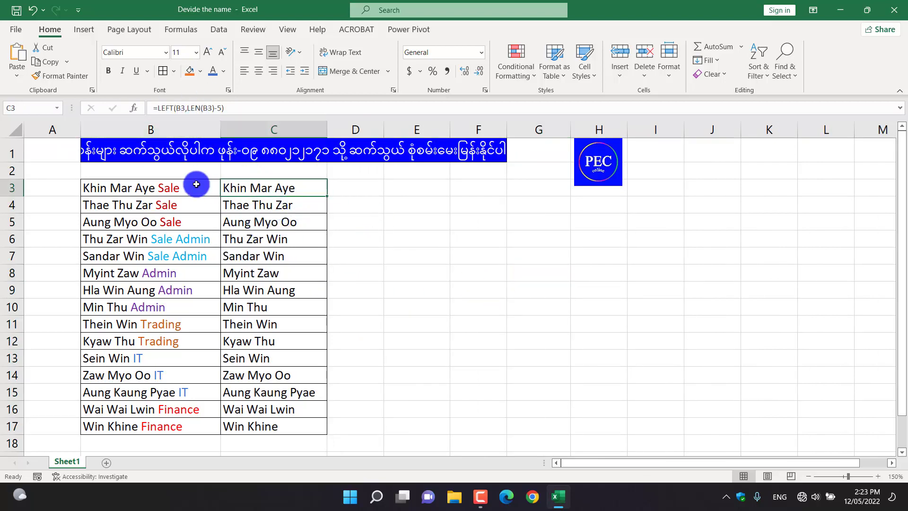